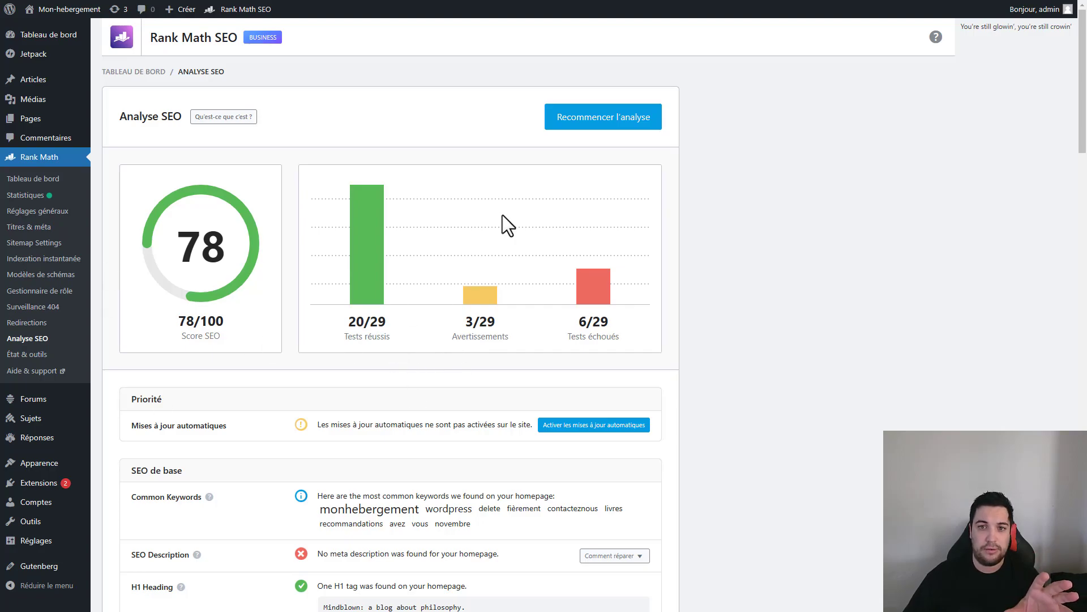
# Step: Restart the SEO analysis and review the overall score and the test results chart
pyautogui.click(586, 123)
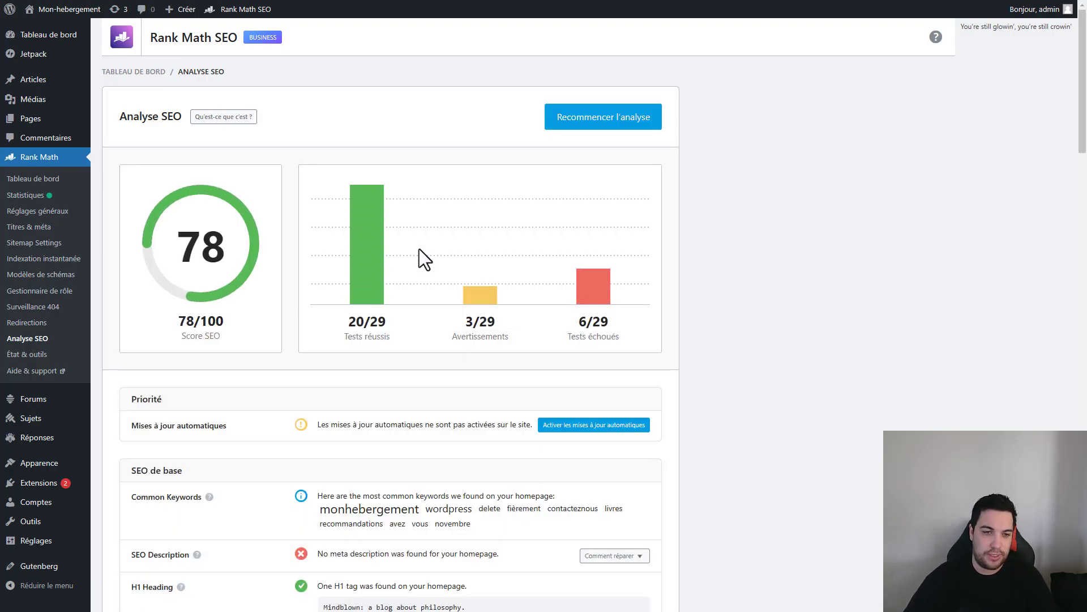
pyautogui.scroll(-1, 324, 271)
pyautogui.scroll(1, 325, 270)
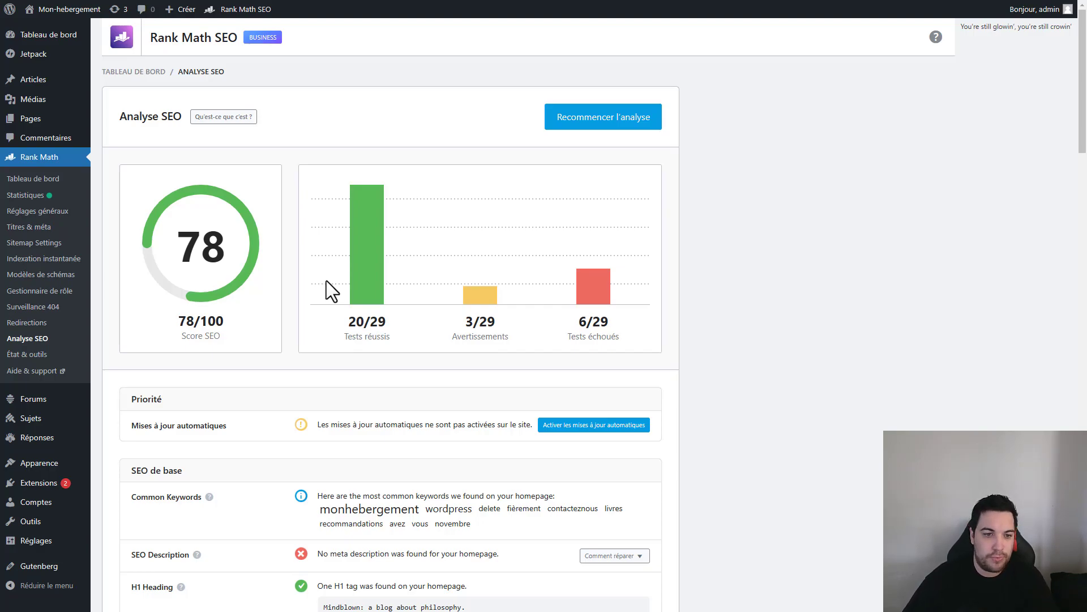
pyautogui.scroll(-3, 325, 280)
pyautogui.scroll(3, 290, 215)
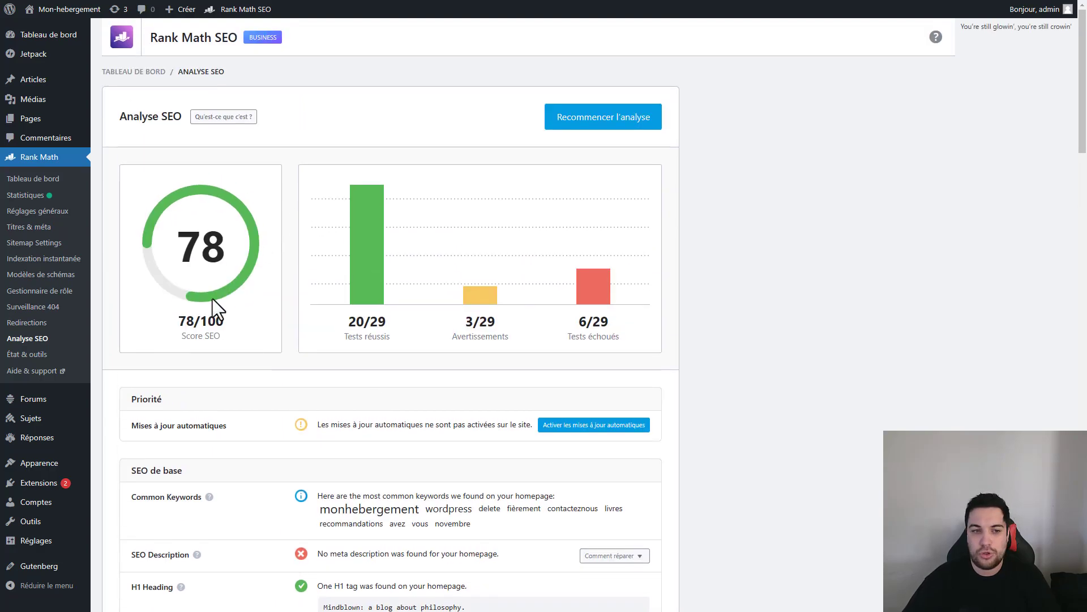
pyautogui.scroll(-3, 240, 295)
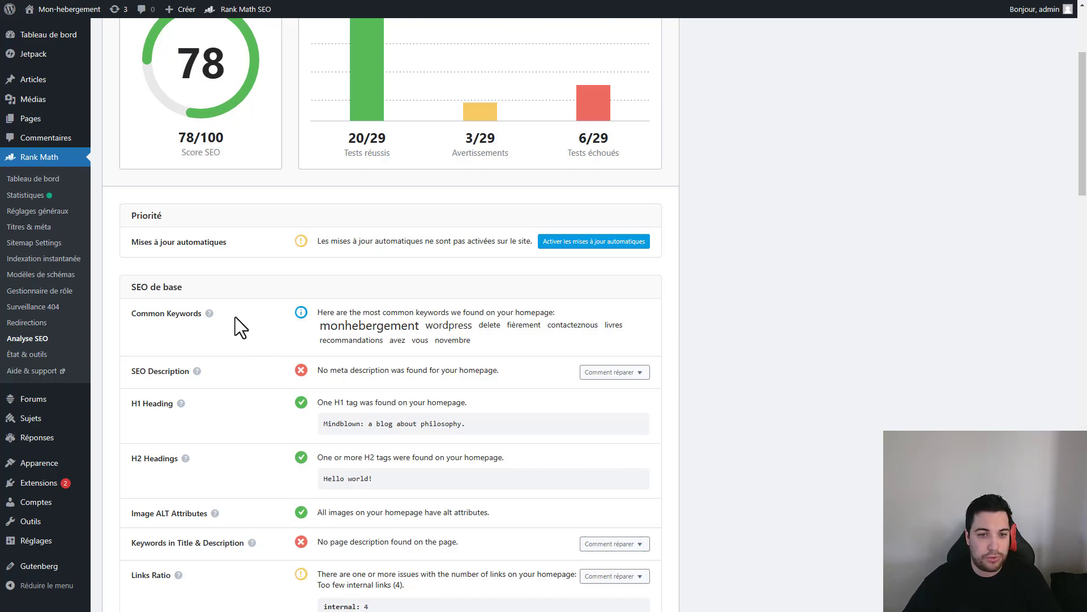
# Step: Examine the most common homepage keywords reported under Common Keywords
pyautogui.moveTo(320, 325); pyautogui.dragTo(422, 328)
pyautogui.click(420, 331)
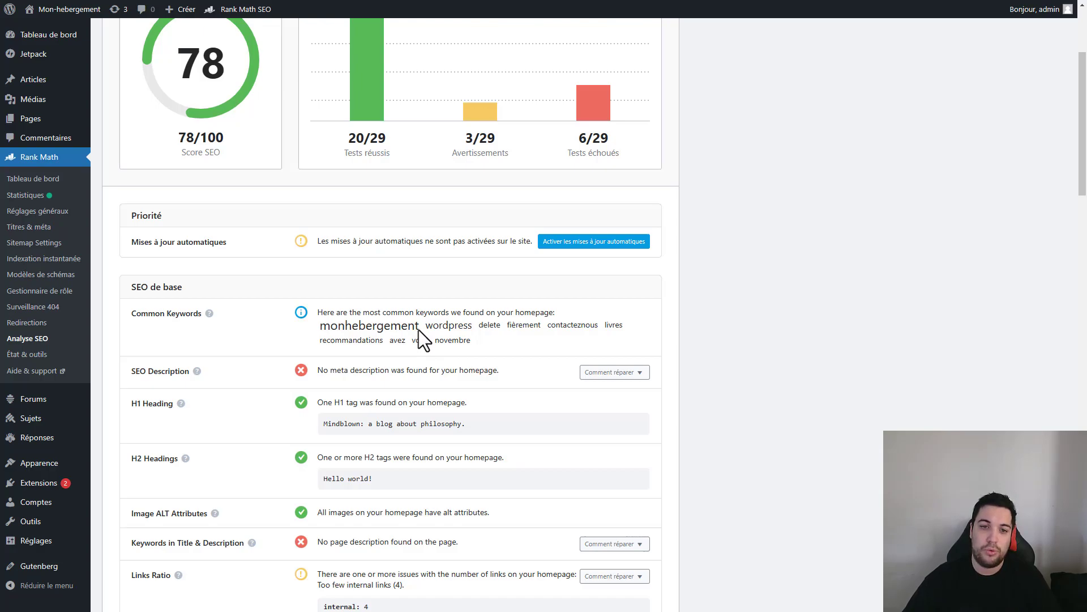
pyautogui.moveTo(426, 327); pyautogui.dragTo(478, 328)
pyautogui.click(491, 345)
# Step: Read the SEO Description test result for the homepage
pyautogui.scroll(-2, 308, 324)
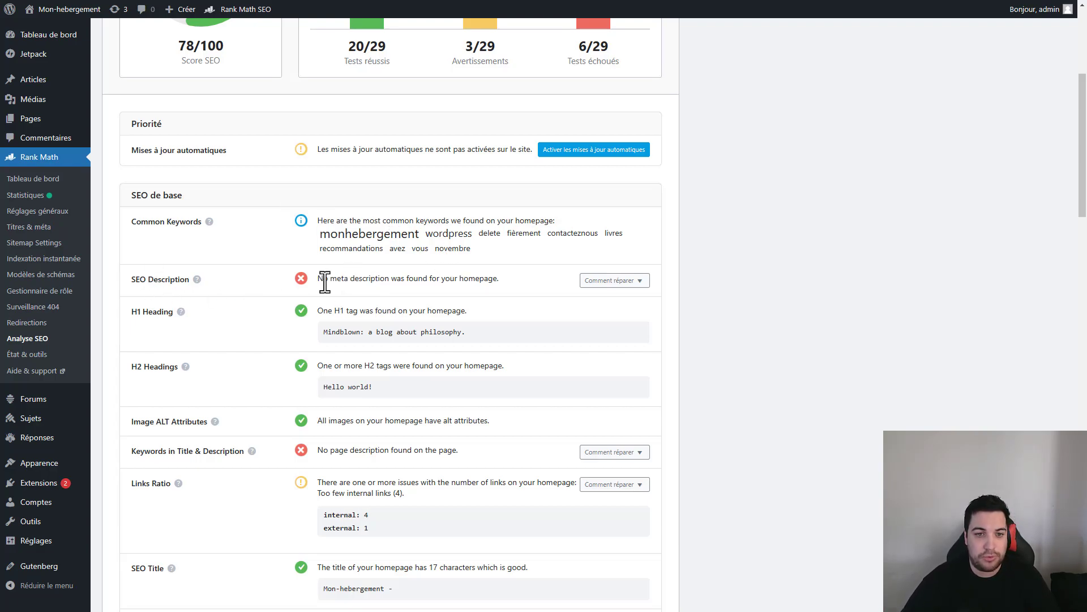
pyautogui.moveTo(324, 283); pyautogui.dragTo(564, 284)
pyautogui.click(471, 279)
pyautogui.moveTo(460, 278)
pyautogui.mouseDown()
pyautogui.moveTo(508, 279)
pyautogui.moveTo(461, 279)
pyautogui.mouseUp()
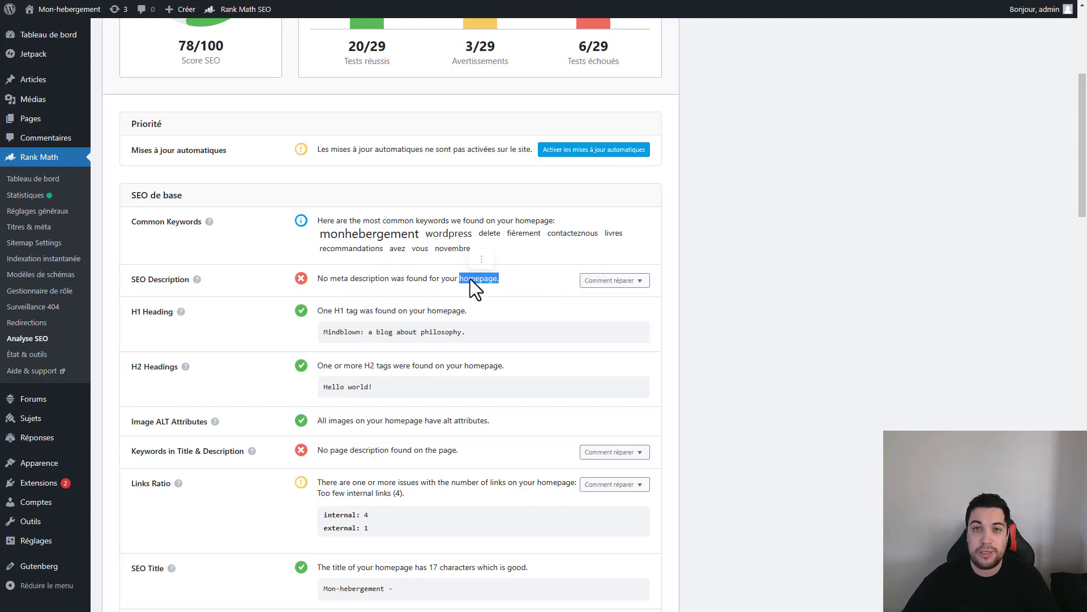
pyautogui.click(512, 280)
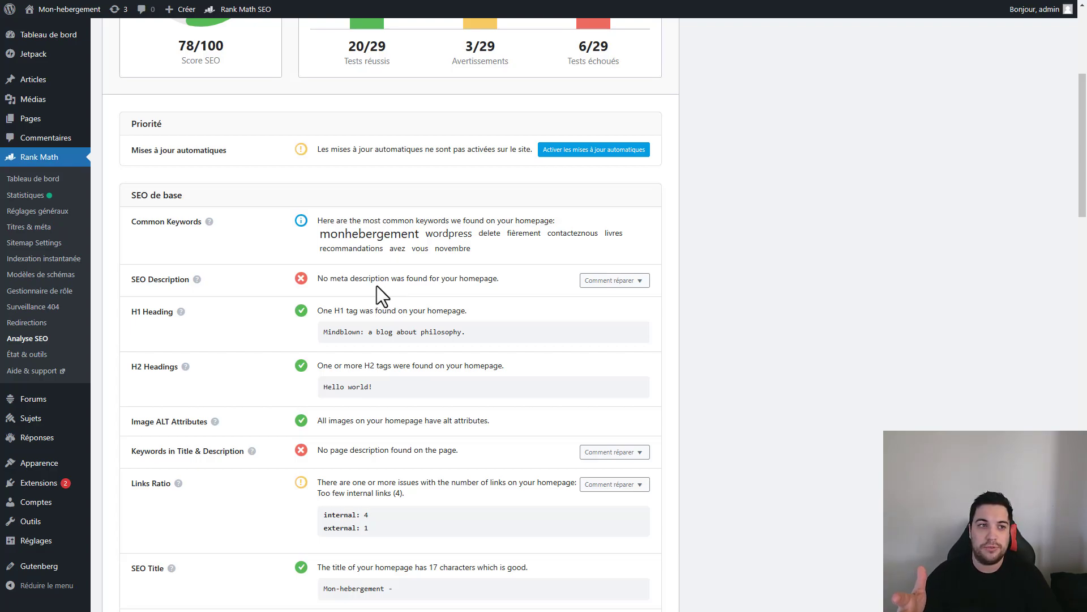
# Step: Open Sample Page for editing and examine the title, permalink and description fields in its Rank Math snippet editor
pyautogui.click(61, 118)
pyautogui.click(160, 199)
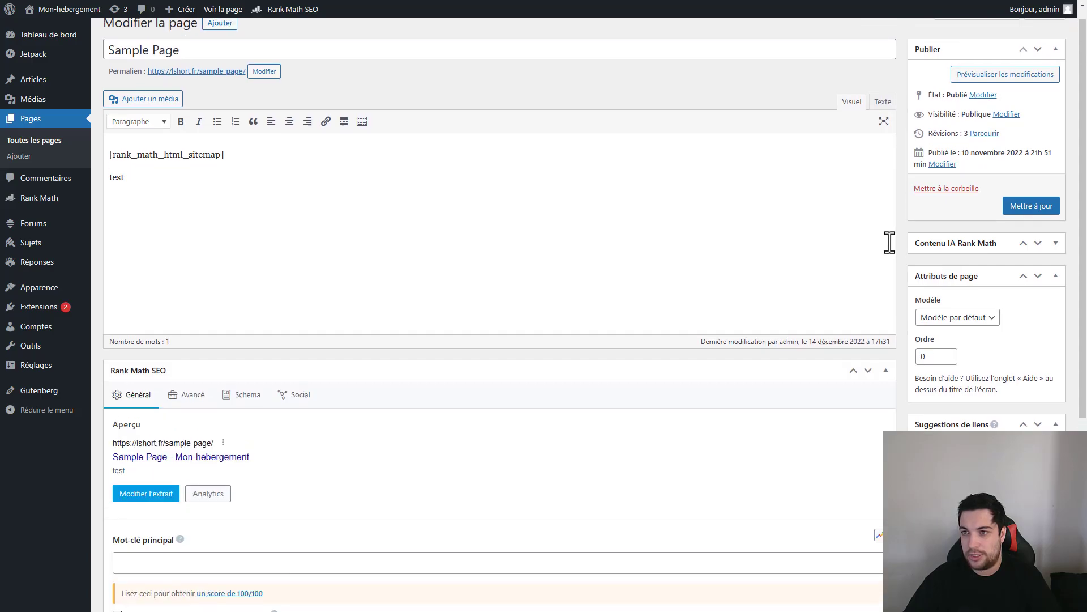
pyautogui.scroll(-5, 546, 267)
pyautogui.click(150, 280)
pyautogui.moveTo(121, 382); pyautogui.dragTo(394, 457)
pyautogui.click(409, 457)
pyautogui.scroll(5, 566, 318)
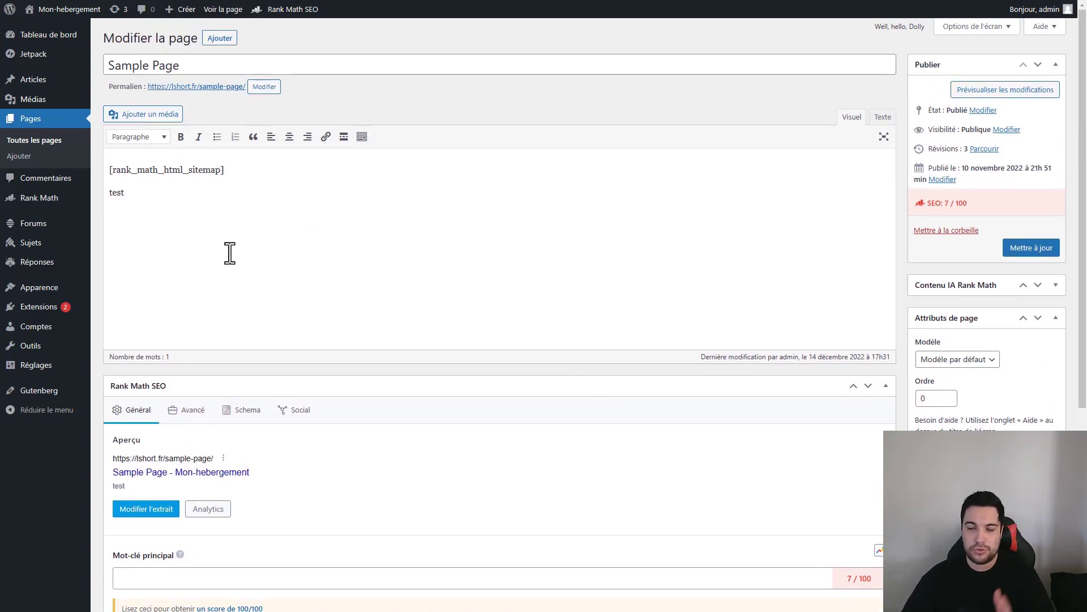
# Step: Return to the Rank Math SEO analysis and reread the homepage meta description result
pyautogui.moveTo(32, 210)
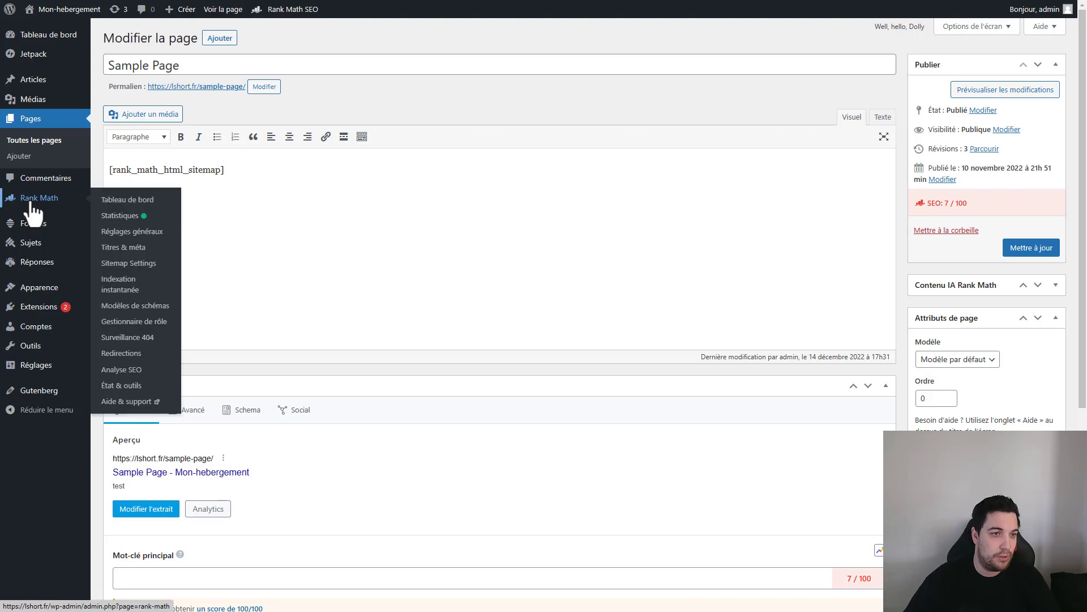
pyautogui.click(126, 371)
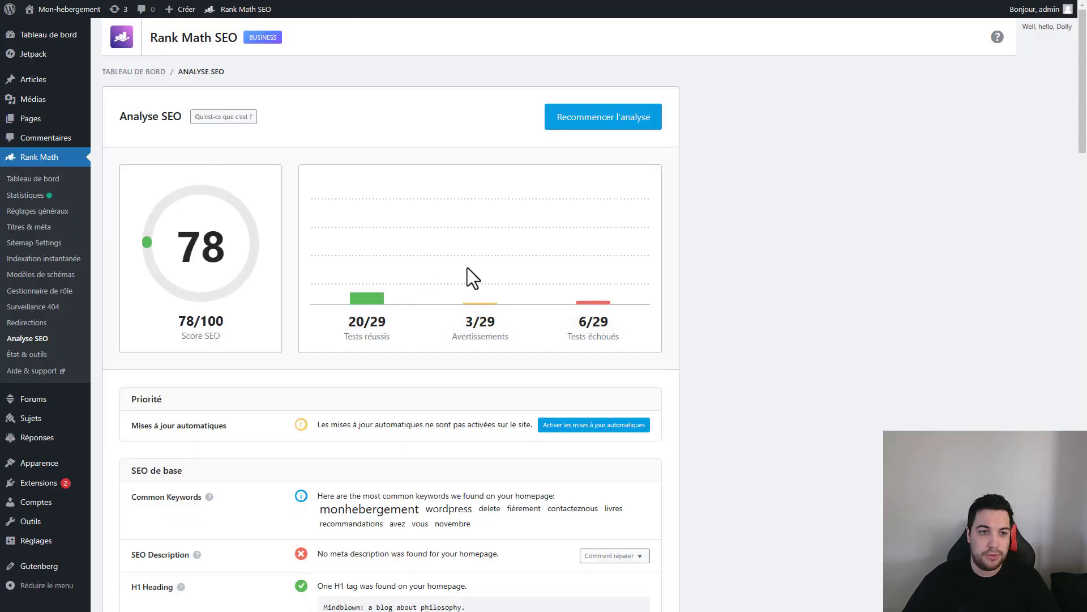
pyautogui.scroll(-6, 375, 270)
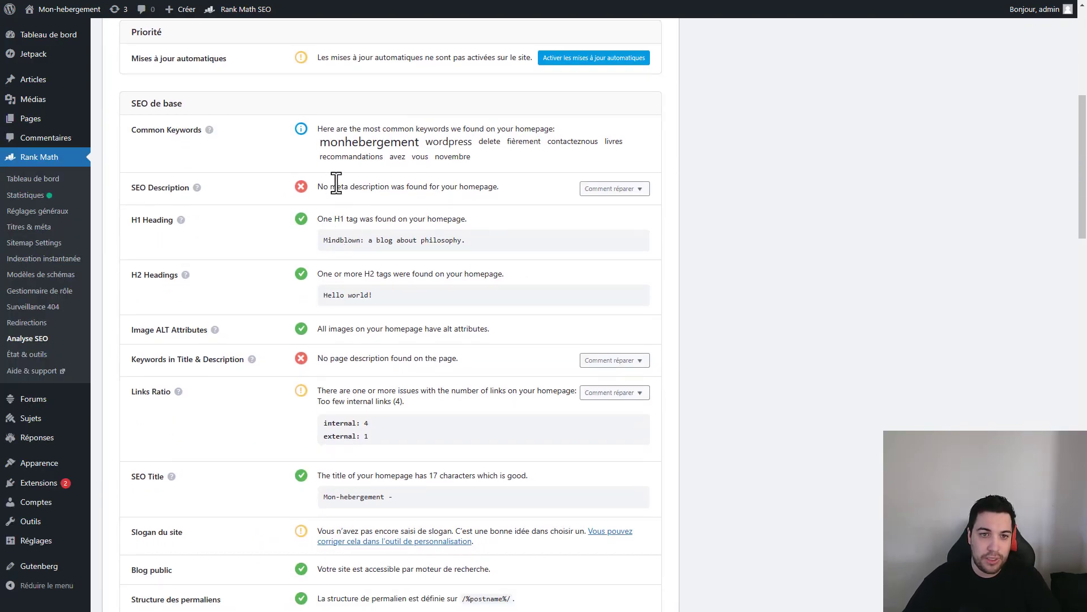
pyautogui.moveTo(318, 187); pyautogui.dragTo(521, 187)
pyautogui.click(521, 187)
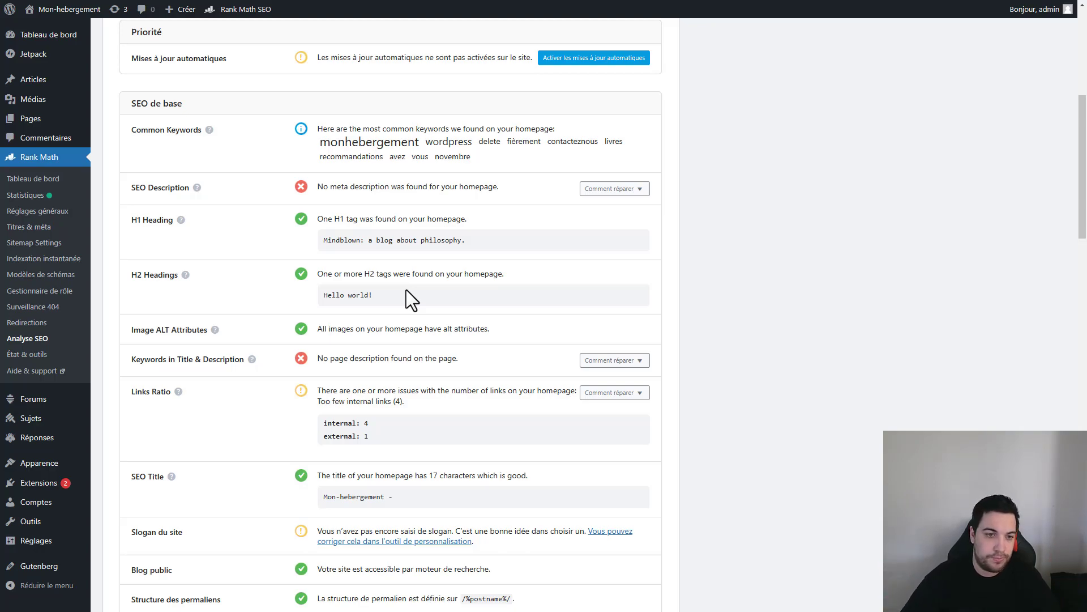
# Step: Check the Image ALT Attributes test in the basic SEO results
pyautogui.scroll(-3, 406, 290)
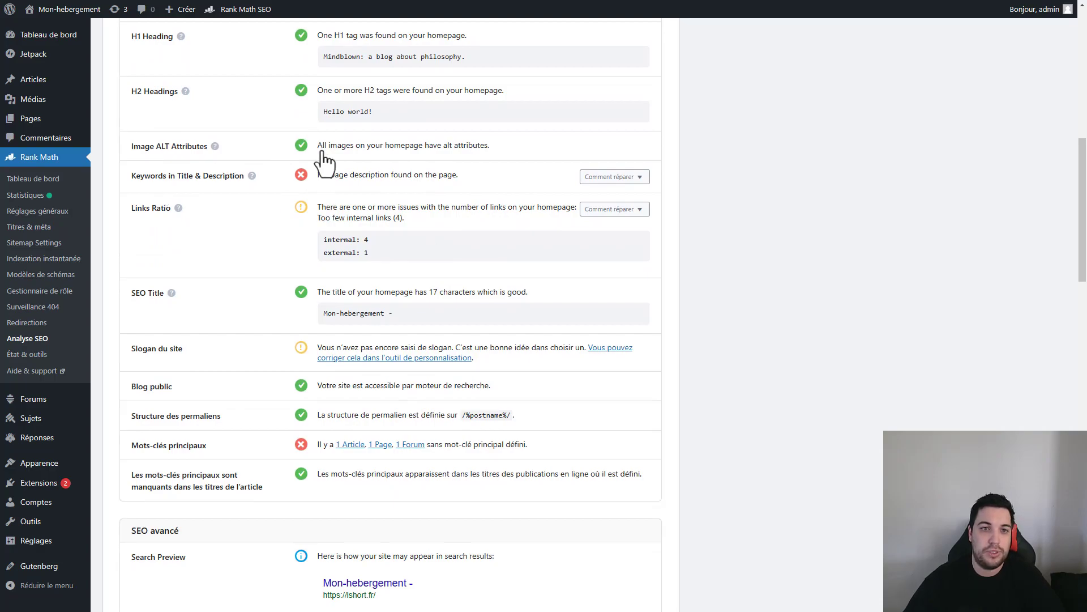
pyautogui.moveTo(133, 146); pyautogui.dragTo(214, 146)
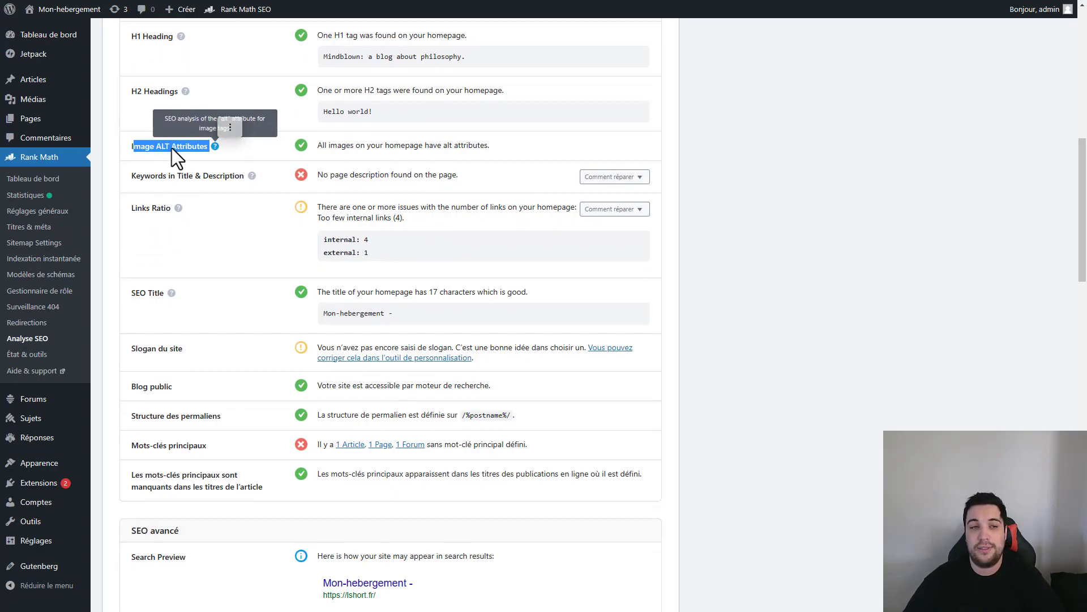
pyautogui.click(172, 148)
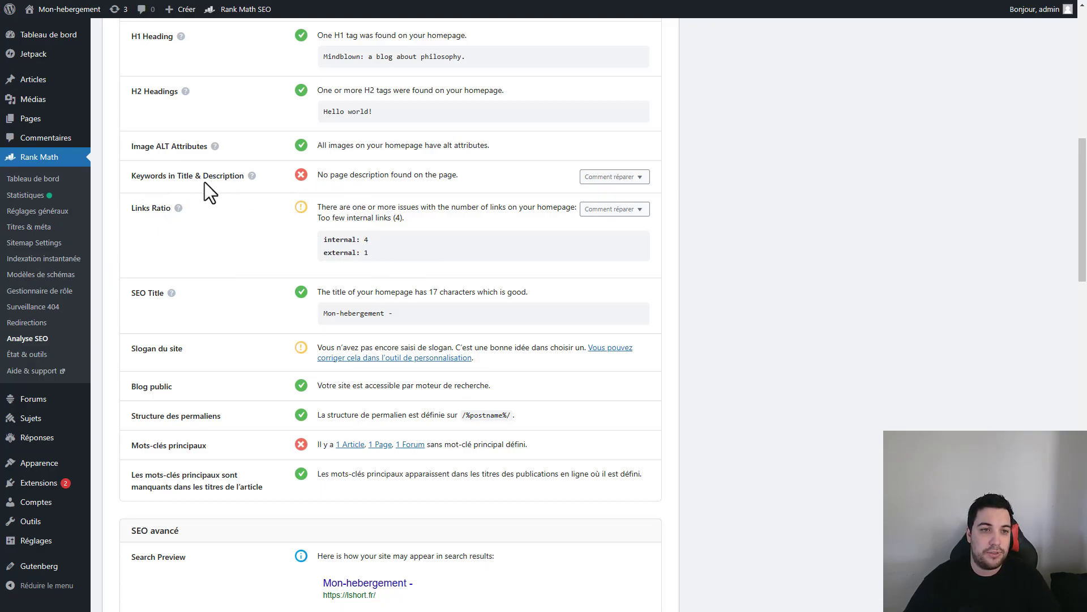
# Step: Read the Keywords in Title & Description test result
pyautogui.moveTo(329, 175); pyautogui.dragTo(460, 179)
pyautogui.click(458, 179)
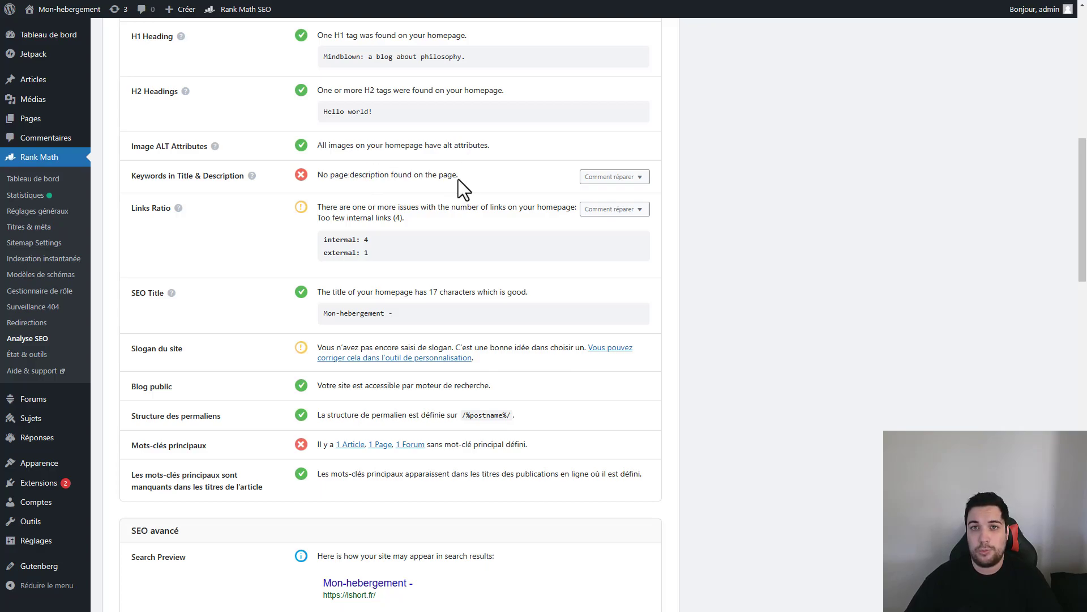
pyautogui.moveTo(457, 179); pyautogui.dragTo(360, 176)
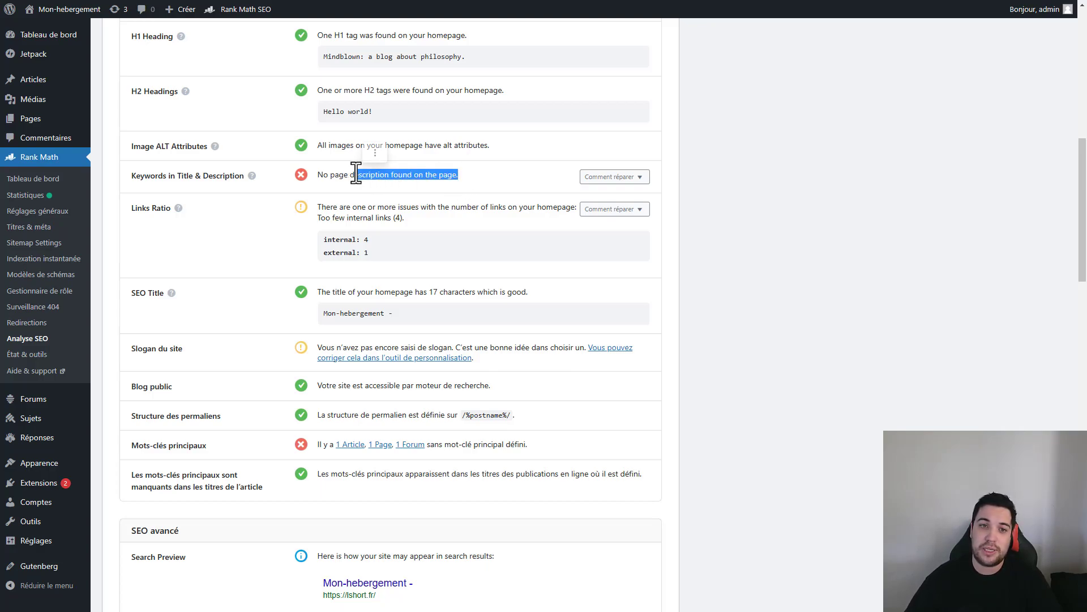
pyautogui.doubleClick(359, 174)
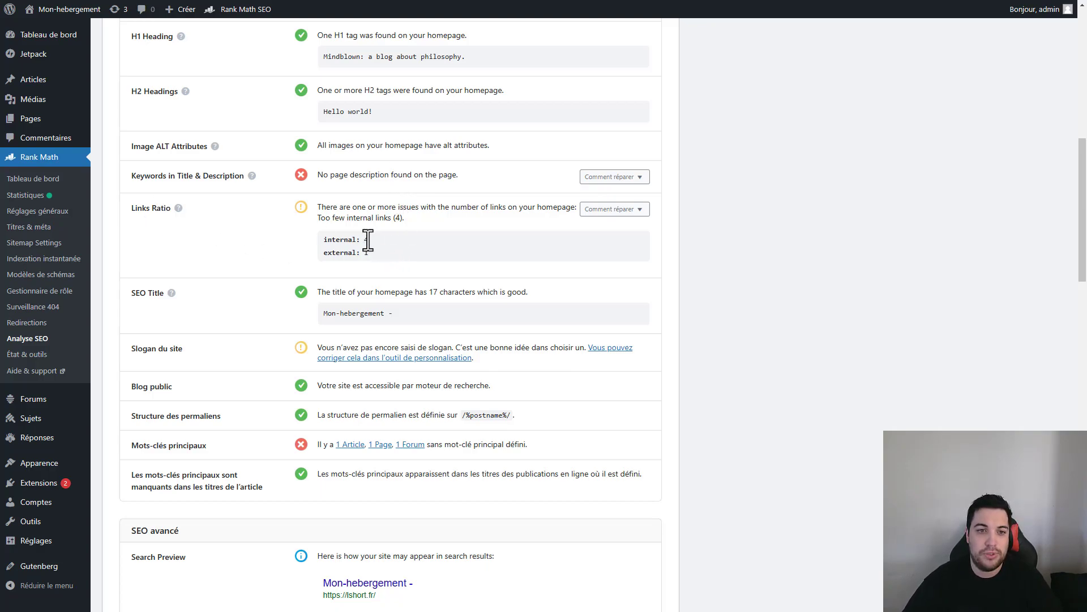
# Step: Review the Links Ratio test and expand its repair advice to read the guidance on external links
pyautogui.click(412, 239)
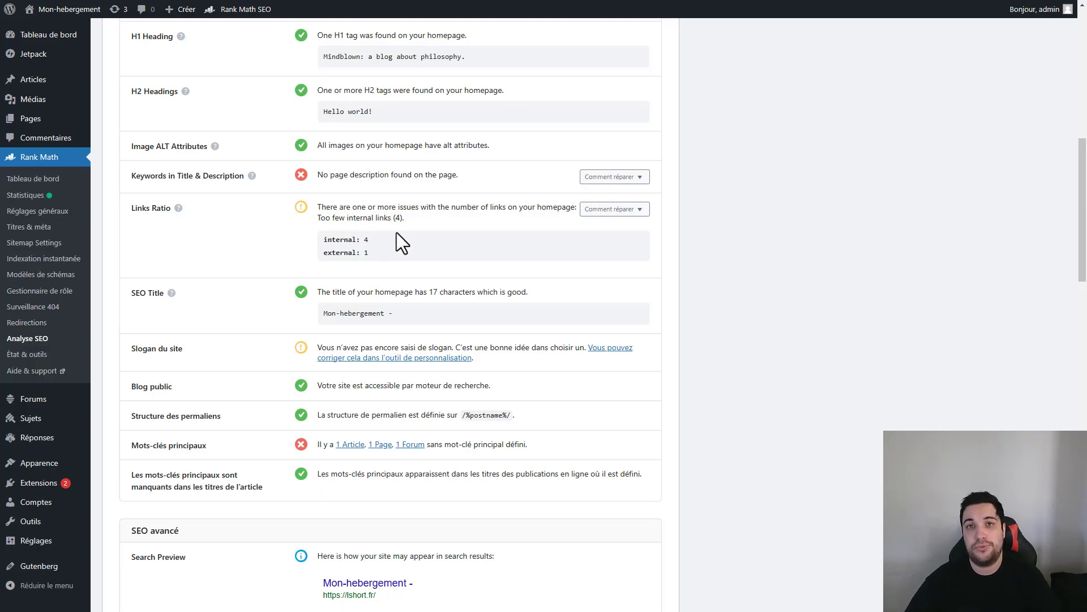
pyautogui.click(645, 211)
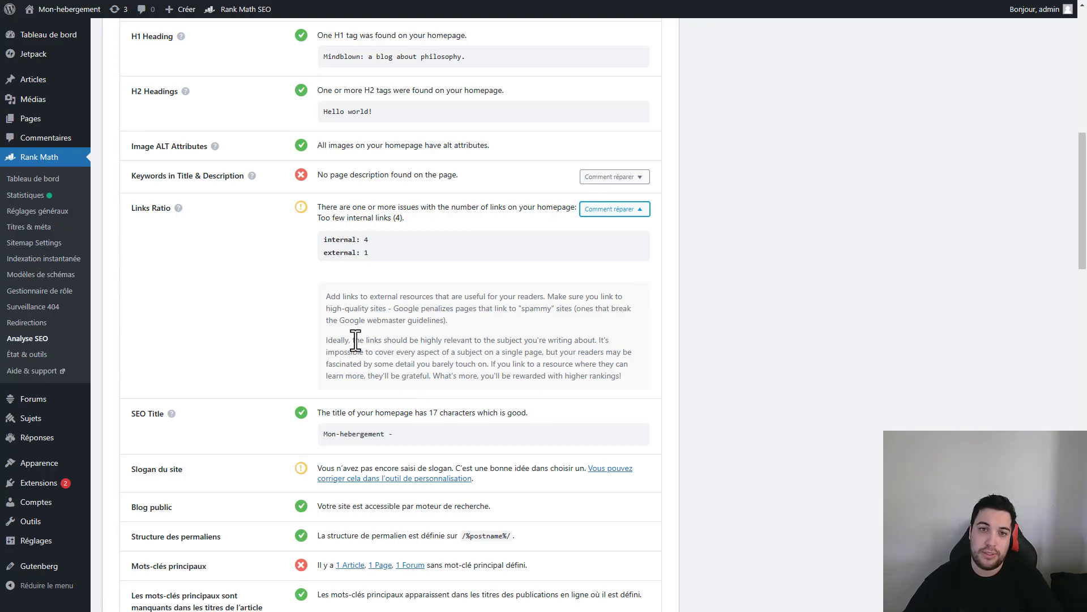
pyautogui.moveTo(356, 339); pyautogui.dragTo(632, 352)
pyautogui.click(630, 352)
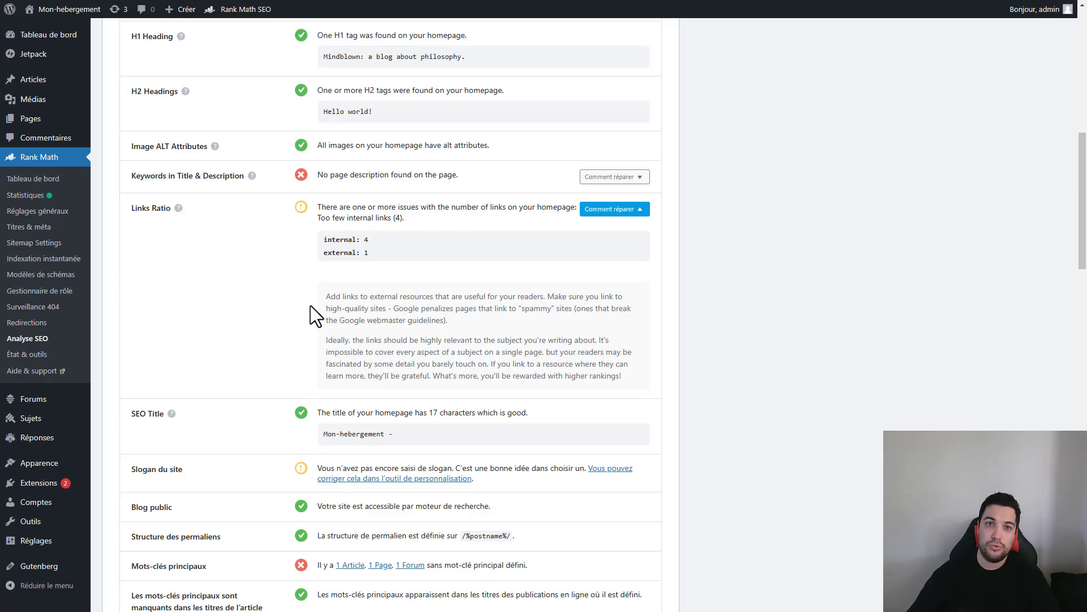
# Step: Examine the SEO Title test result and the homepage title it reports
pyautogui.scroll(-5, 307, 300)
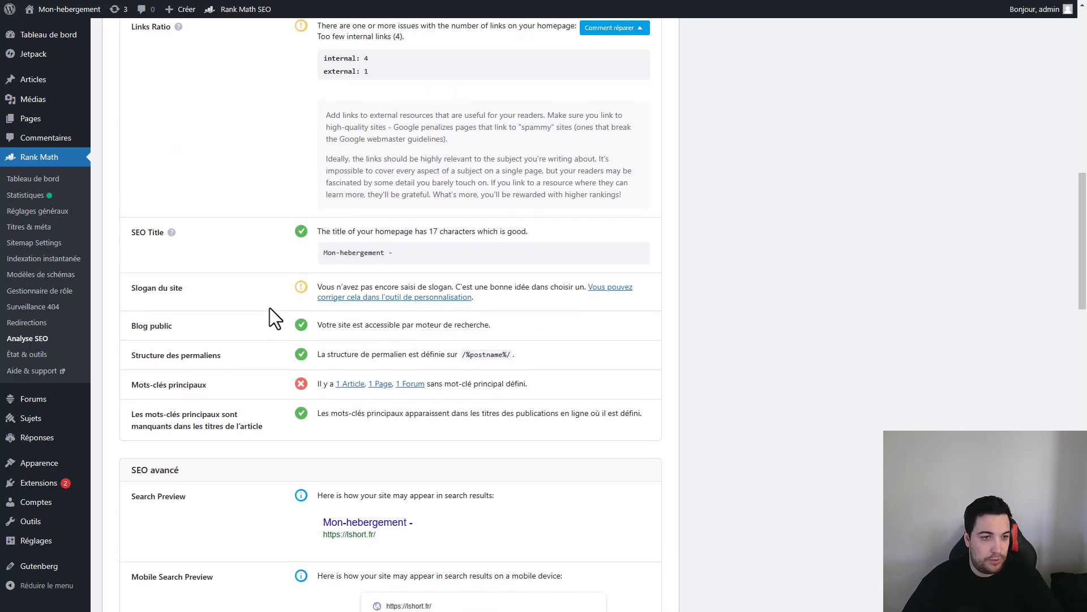
pyautogui.scroll(2, 224, 241)
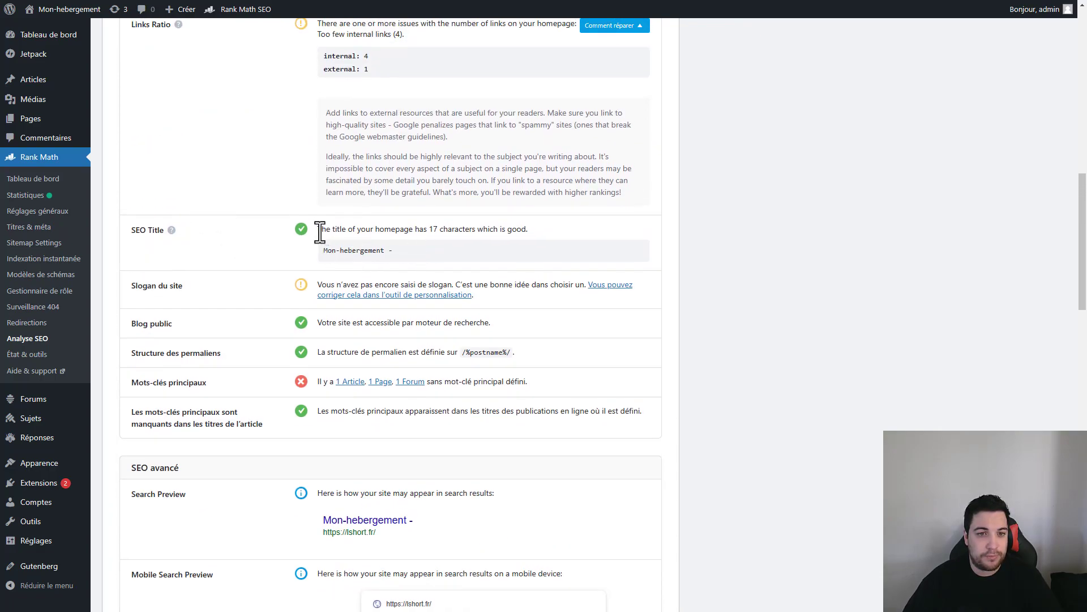
pyautogui.moveTo(317, 229); pyautogui.dragTo(589, 229)
pyautogui.click(598, 229)
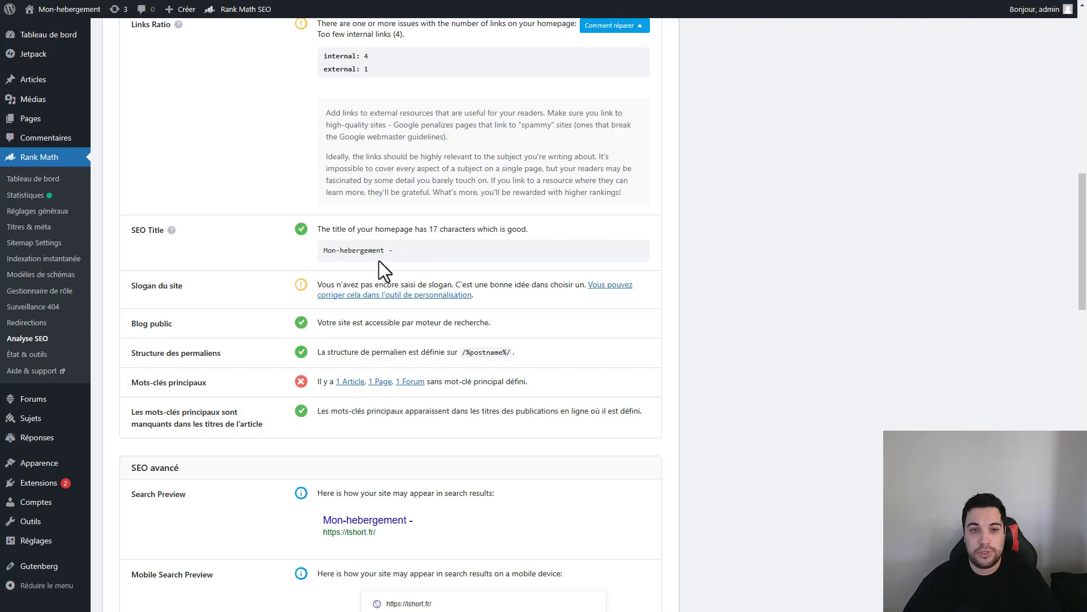
pyautogui.moveTo(384, 250); pyautogui.dragTo(310, 253)
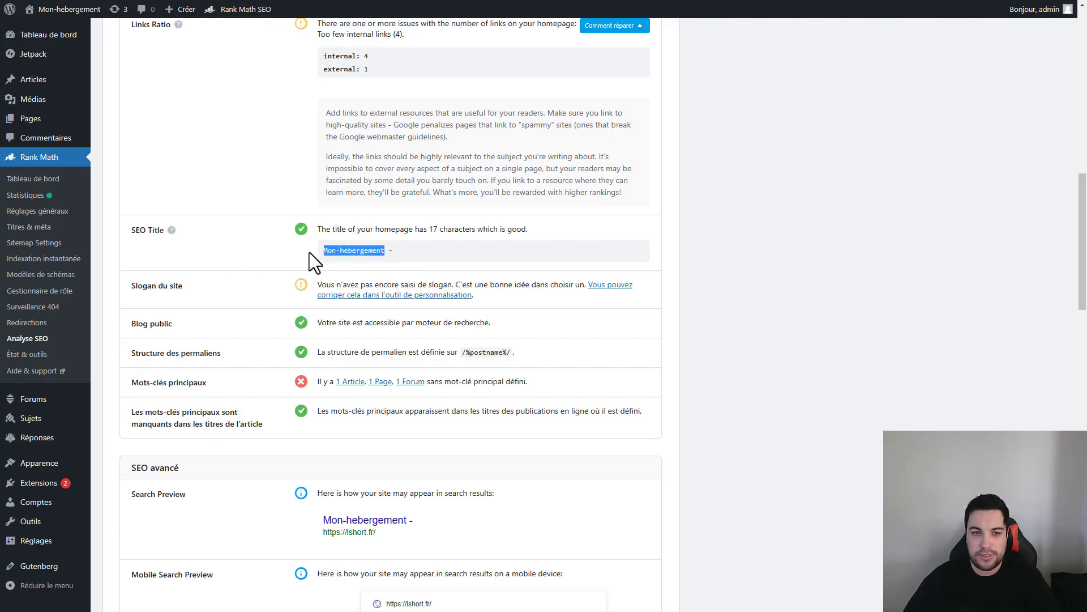
pyautogui.click(427, 258)
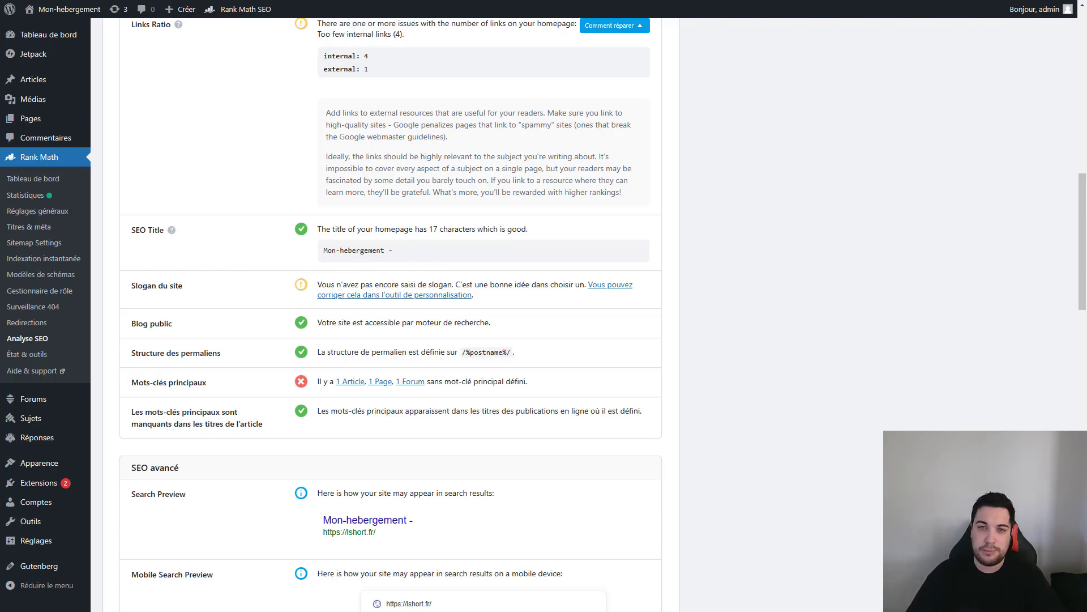
pyautogui.moveTo(171, 233)
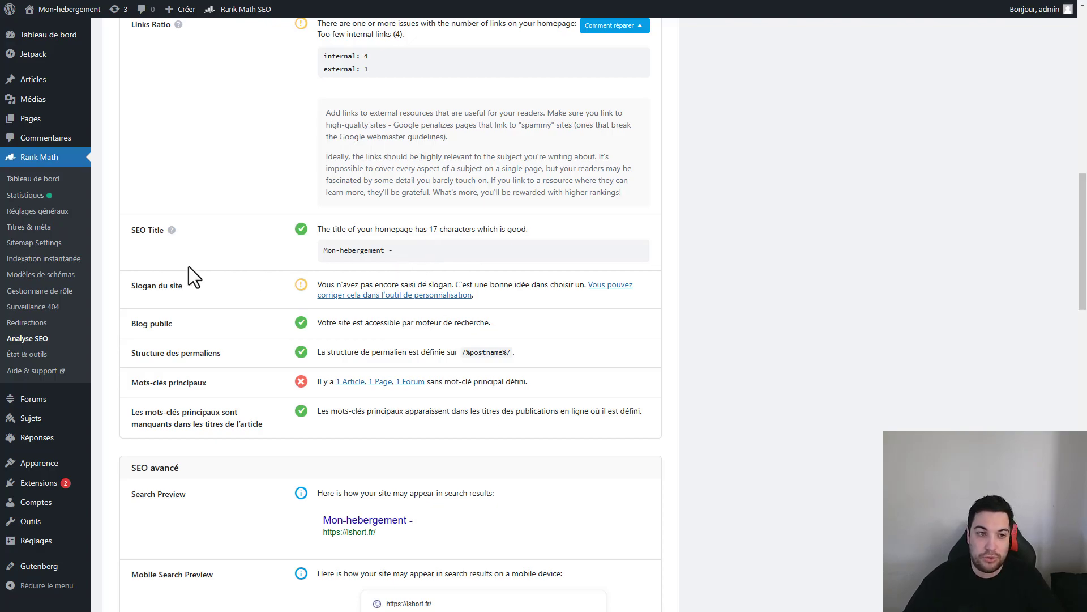
# Step: Read the site tagline (Slogan du site) recommendation
pyautogui.scroll(-2, 217, 231)
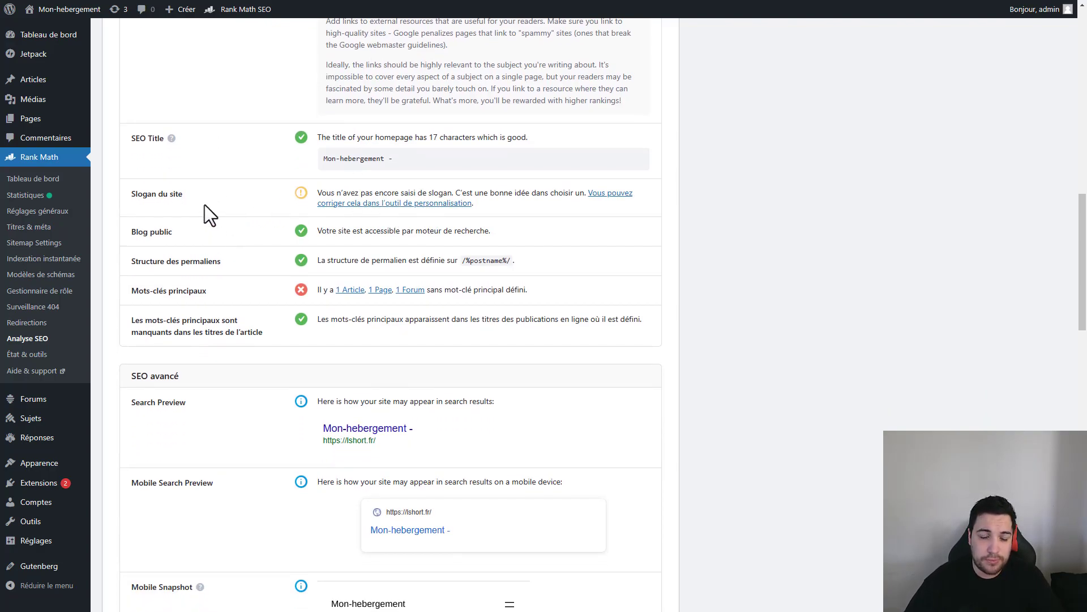
pyautogui.moveTo(336, 193); pyautogui.dragTo(578, 193)
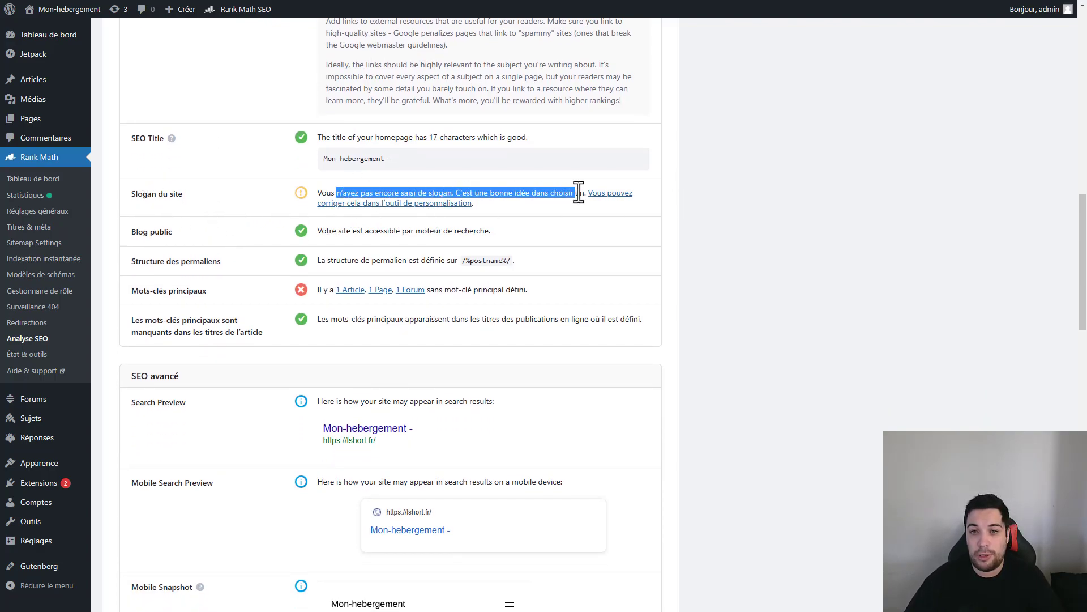
pyautogui.click(490, 223)
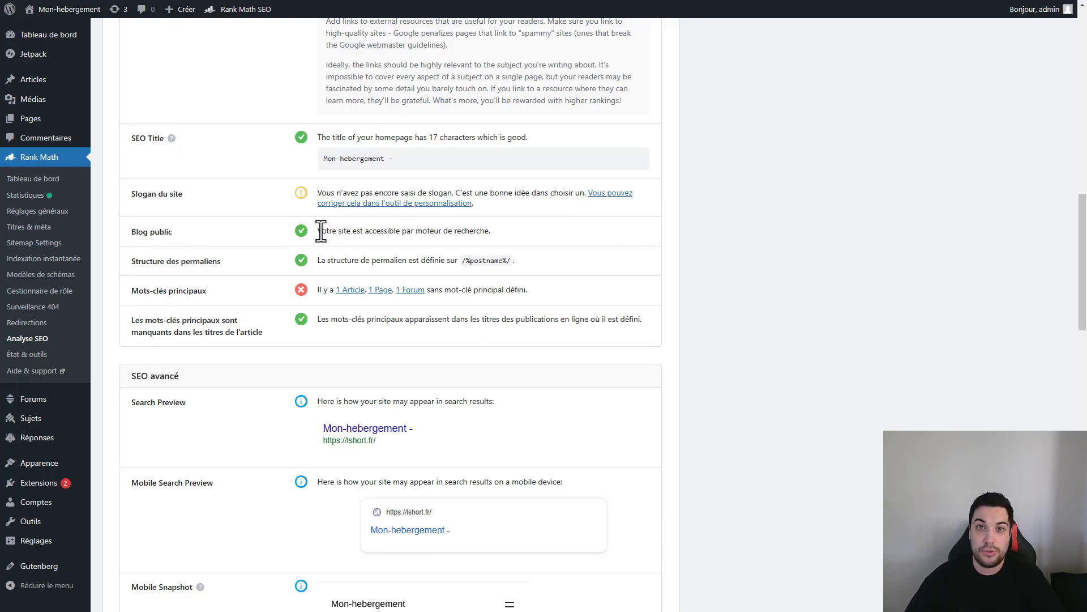
# Step: Check the search engine visibility (Blog public) and permalink structure results
pyautogui.moveTo(589, 229); pyautogui.dragTo(324, 240)
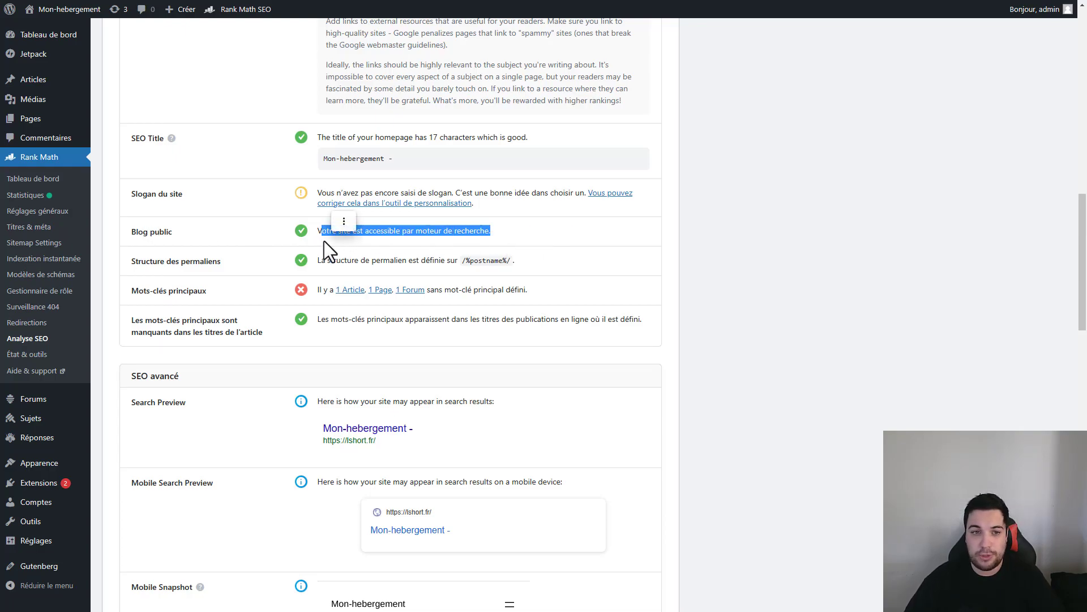
pyautogui.click(412, 234)
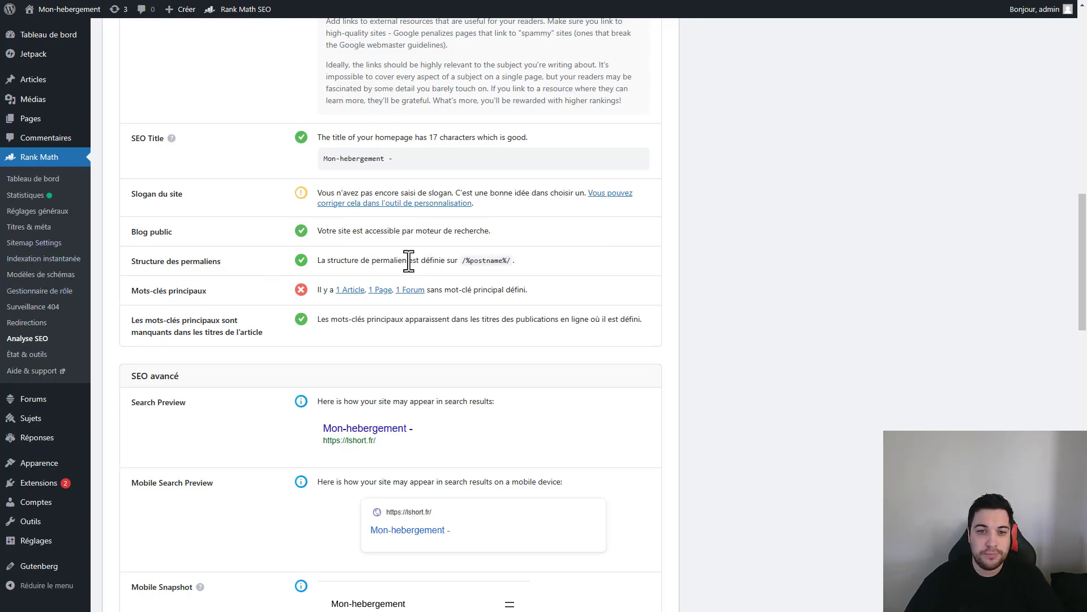
pyautogui.moveTo(511, 262); pyautogui.dragTo(462, 262)
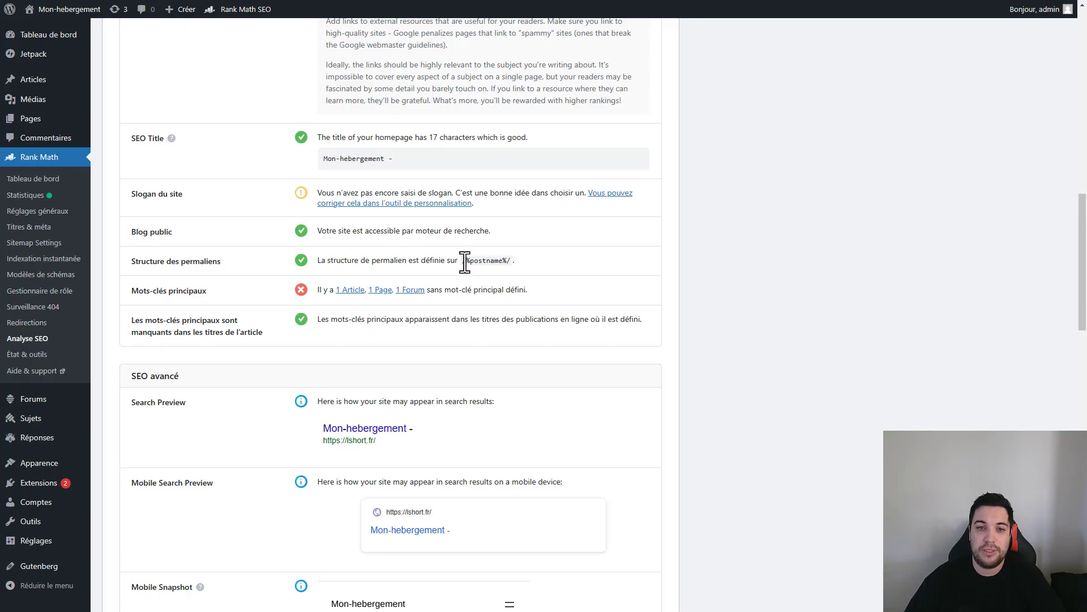
# Step: Read the main keywords (Mots-clés principaux) test result about content without a defined focus keyword
pyautogui.click(513, 267)
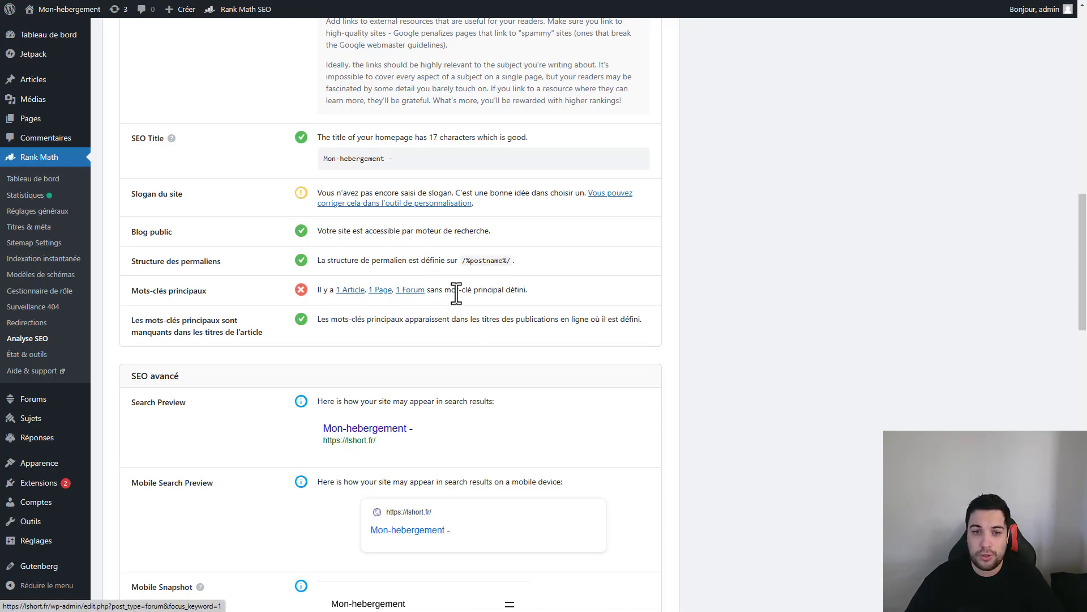
pyautogui.moveTo(450, 290); pyautogui.dragTo(545, 290)
pyautogui.click(550, 290)
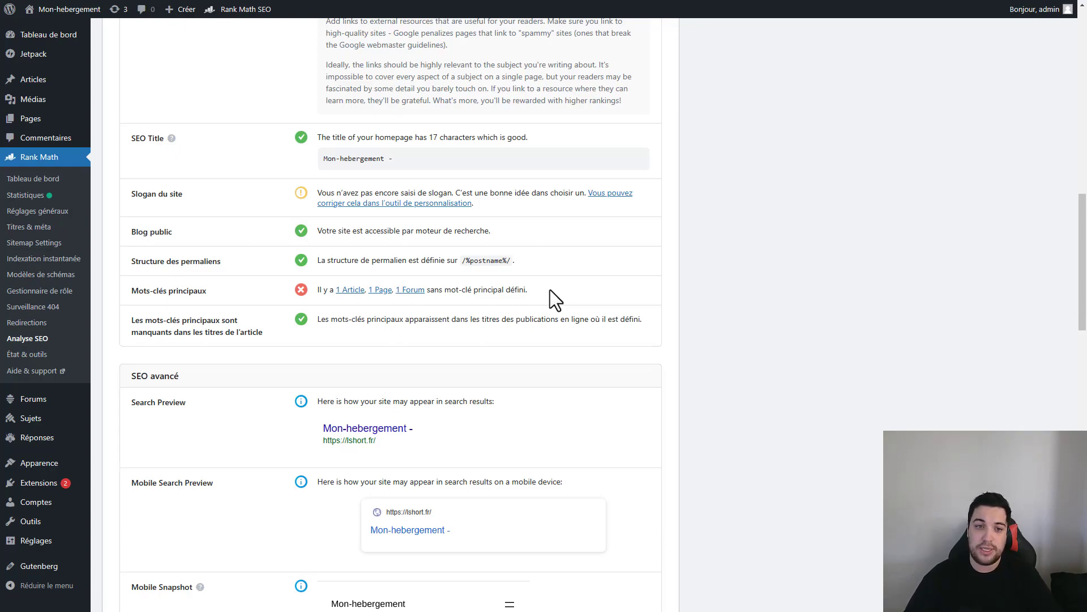
# Step: List the article flagged as lacking a focus keyword, check its SEO details and open "Hello world!" for editing
pyautogui.click(344, 293)
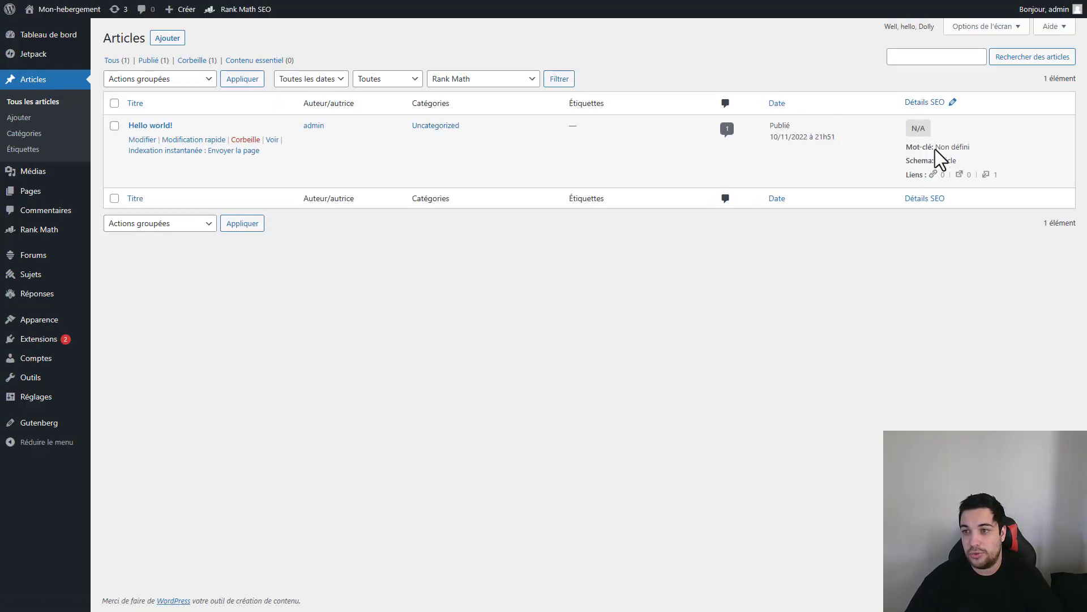
pyautogui.moveTo(936, 148); pyautogui.dragTo(971, 148)
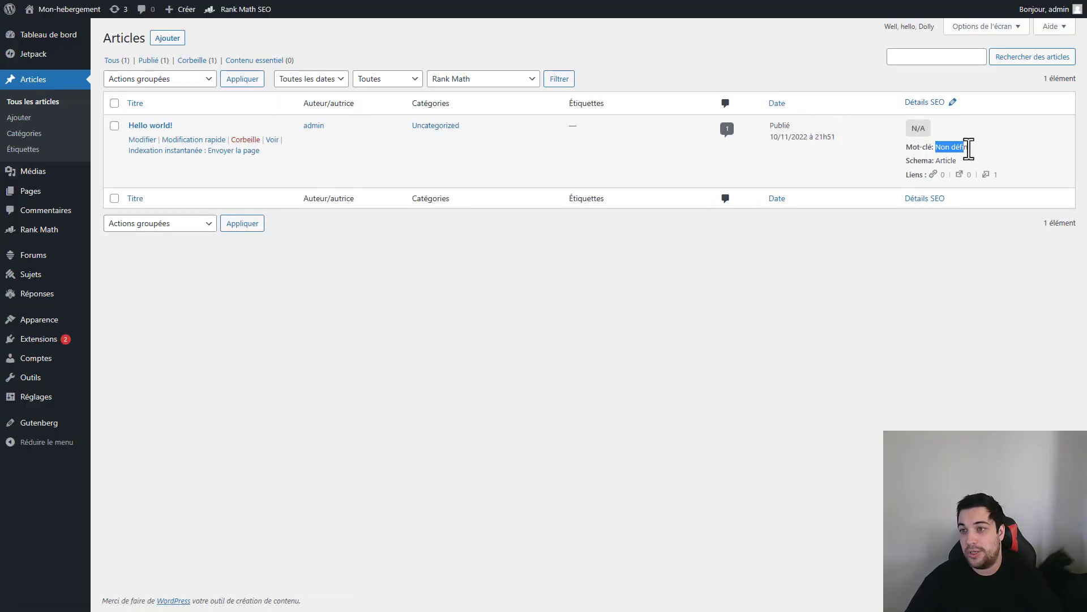
pyautogui.click(147, 131)
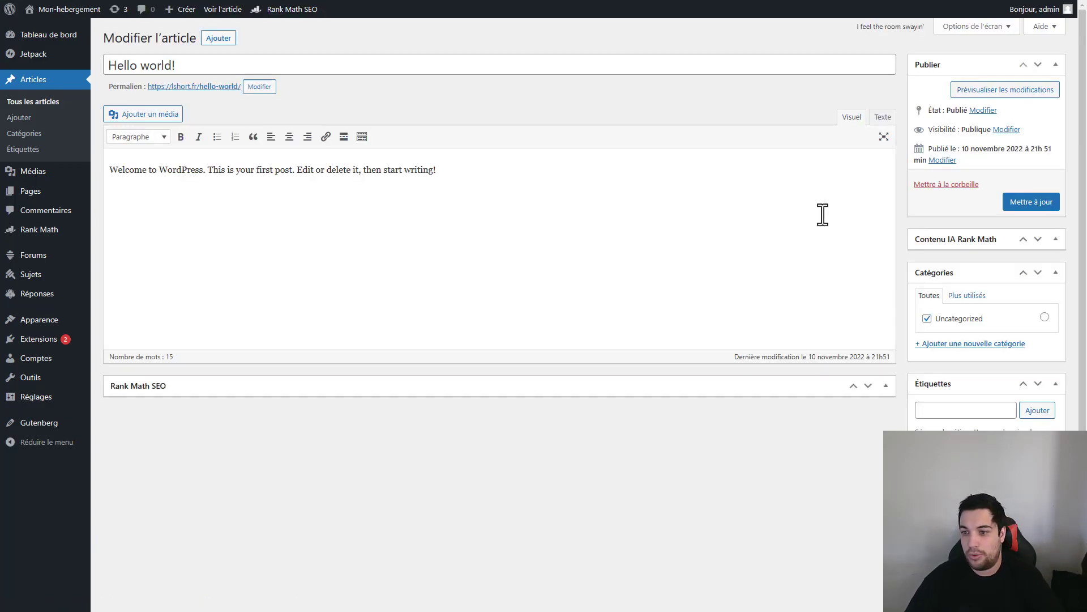
# Step: Set the article's focus keyword (Mot-clé principal) to "wordpress" and update the article
pyautogui.scroll(-6, 730, 302)
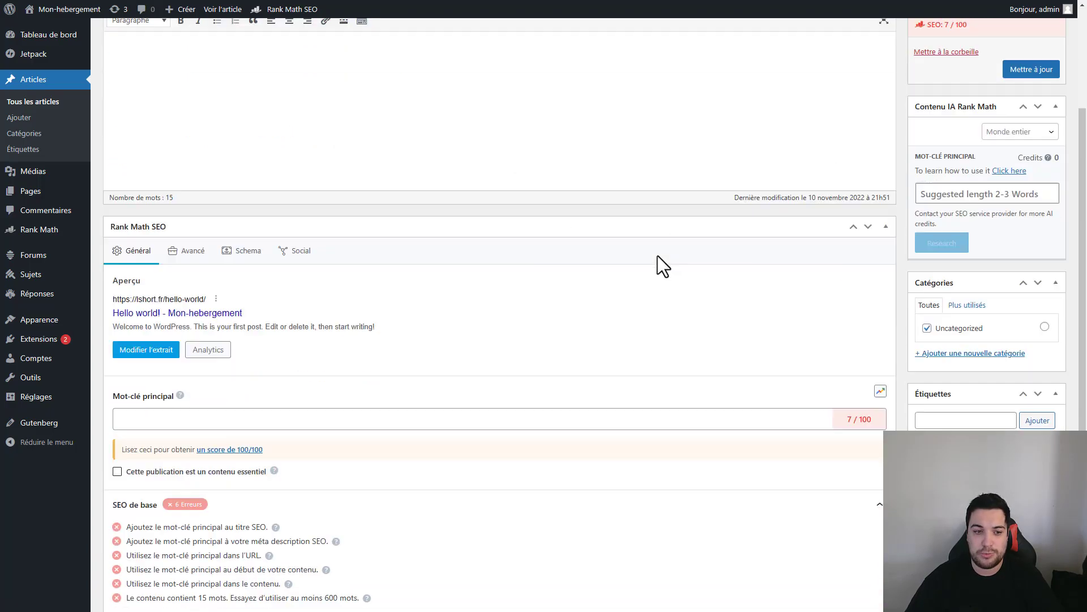
pyautogui.click(139, 238)
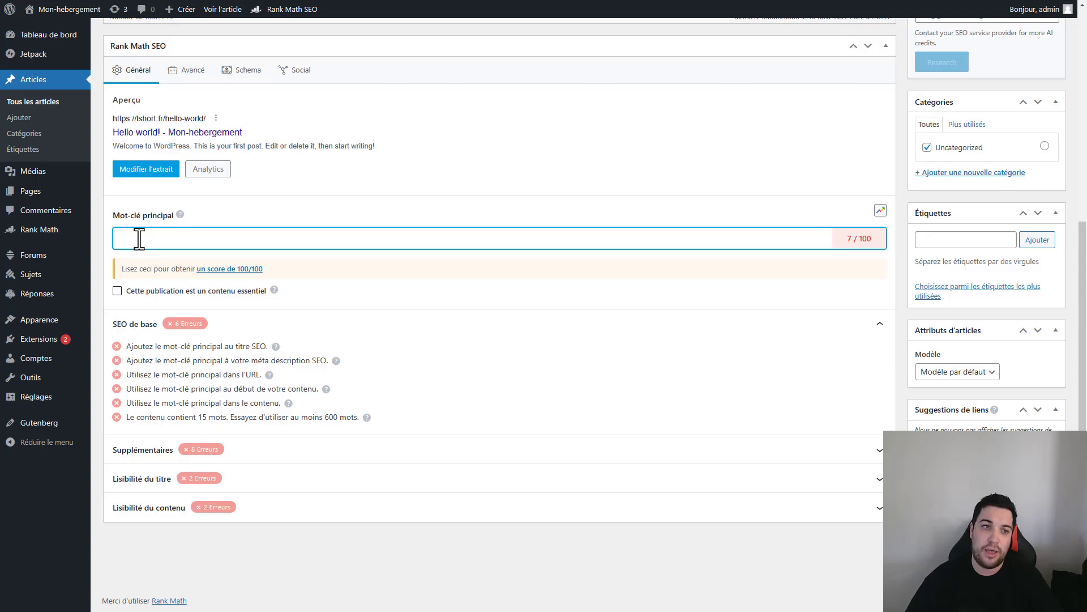
pyautogui.scroll(6, 316, 246)
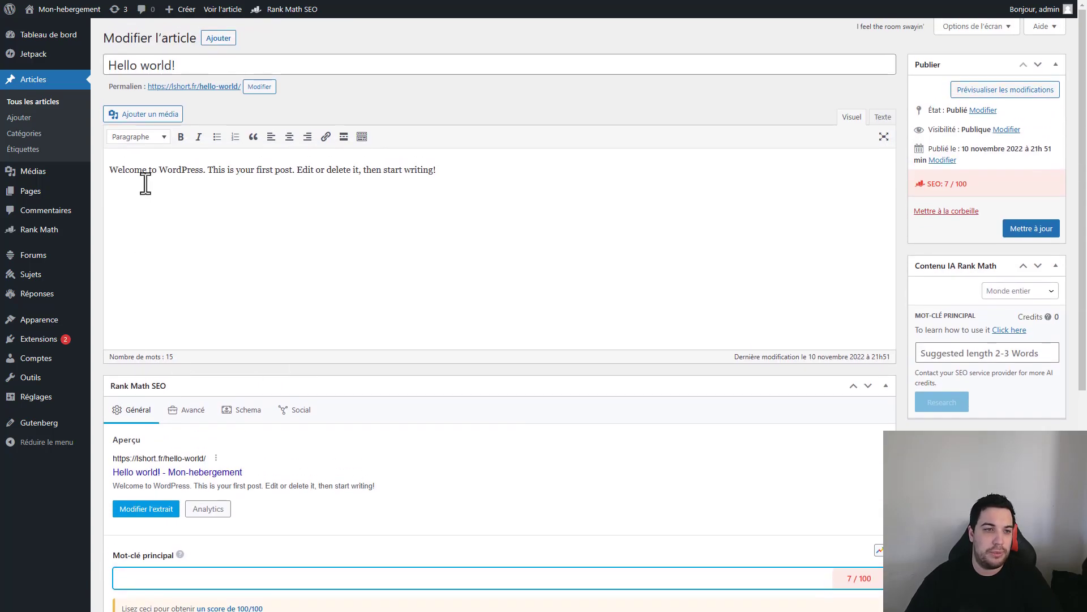
pyautogui.write('WordPRes')
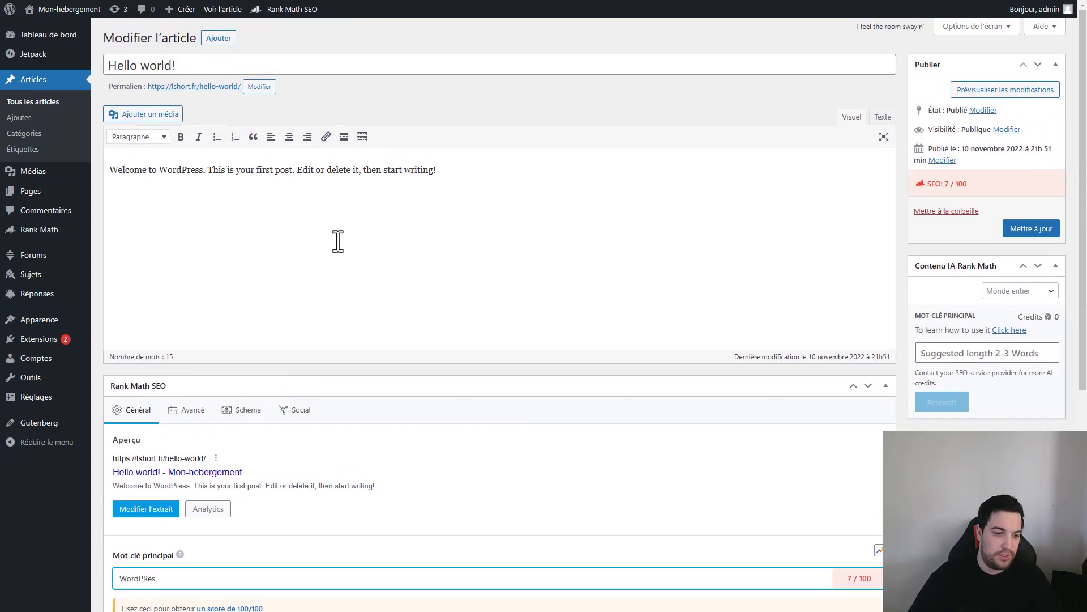
pyautogui.press('BackSpace')
pyautogui.press('BackSpace')
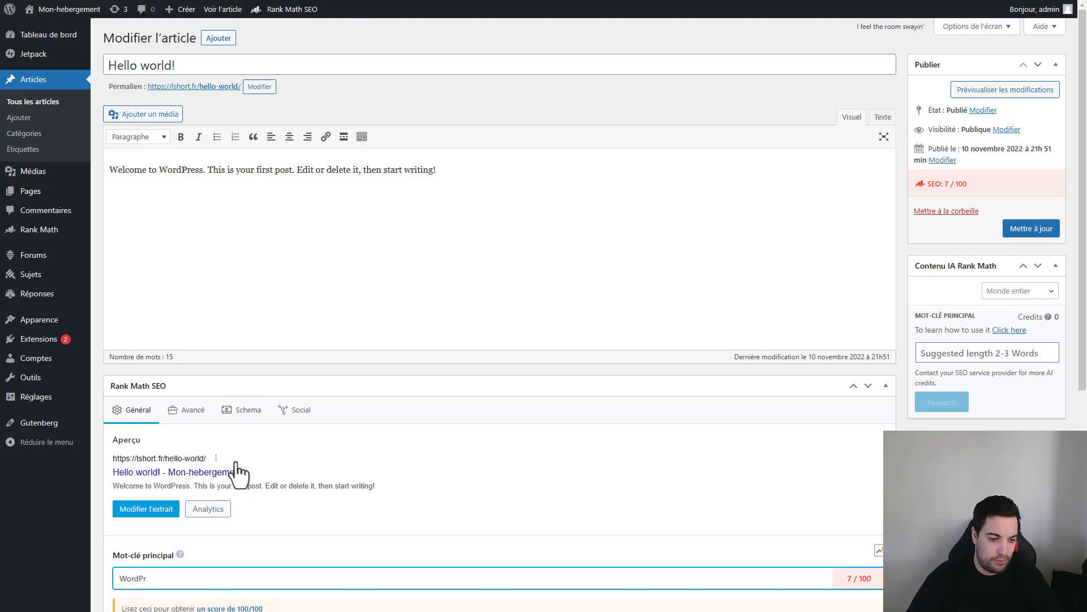
pyautogui.click(142, 581)
pyautogui.scroll(-3, 150, 556)
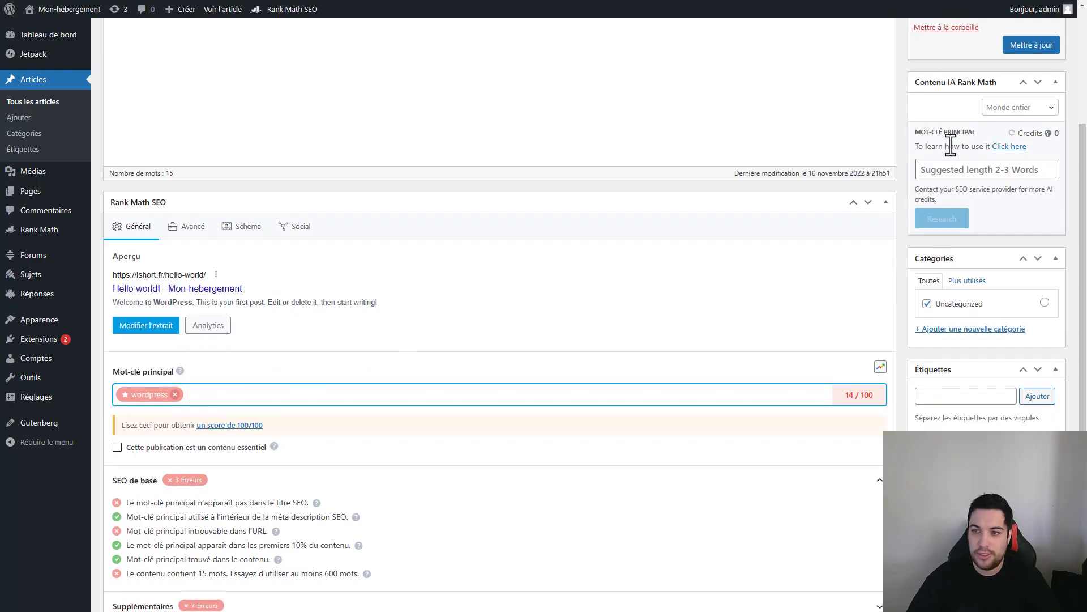
pyautogui.click(1030, 47)
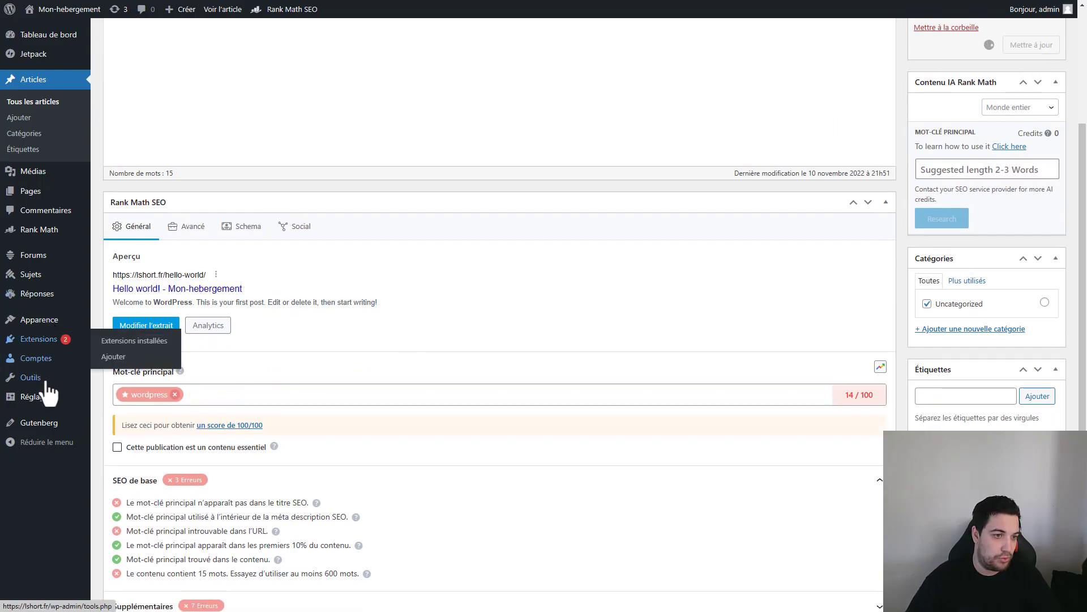
# Step: Return to Rank Math's SEO analysis, run it again and check the overall score
pyautogui.moveTo(49, 403)
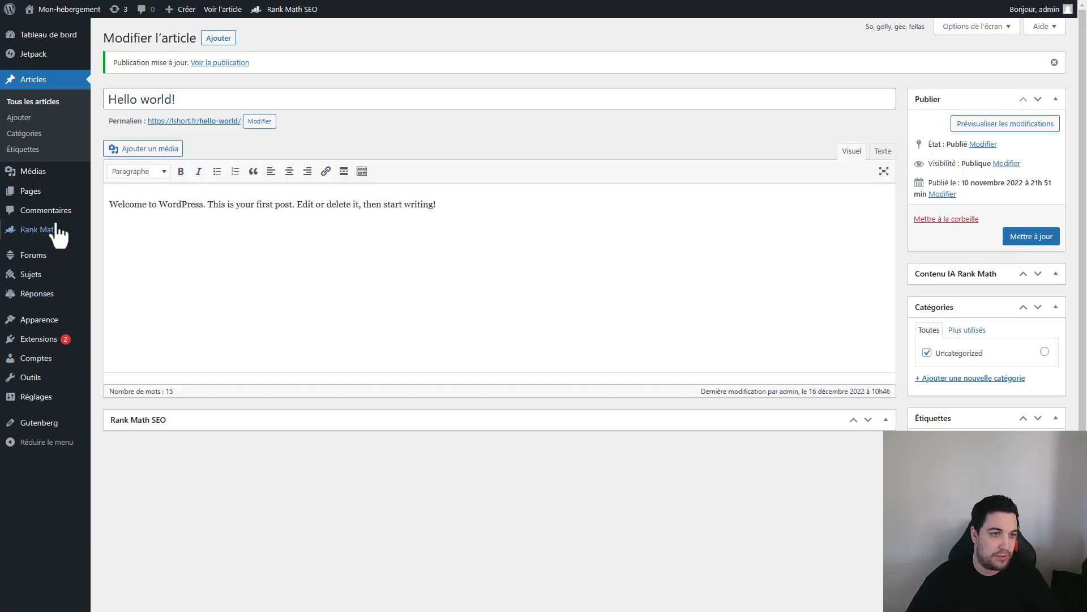
pyautogui.moveTo(49, 240)
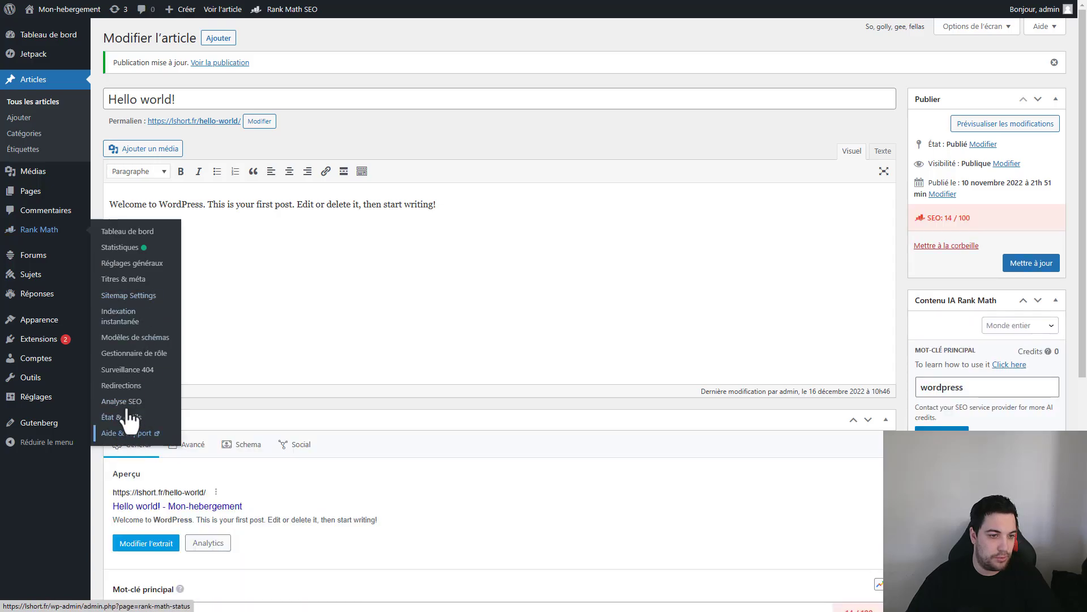
pyautogui.click(125, 401)
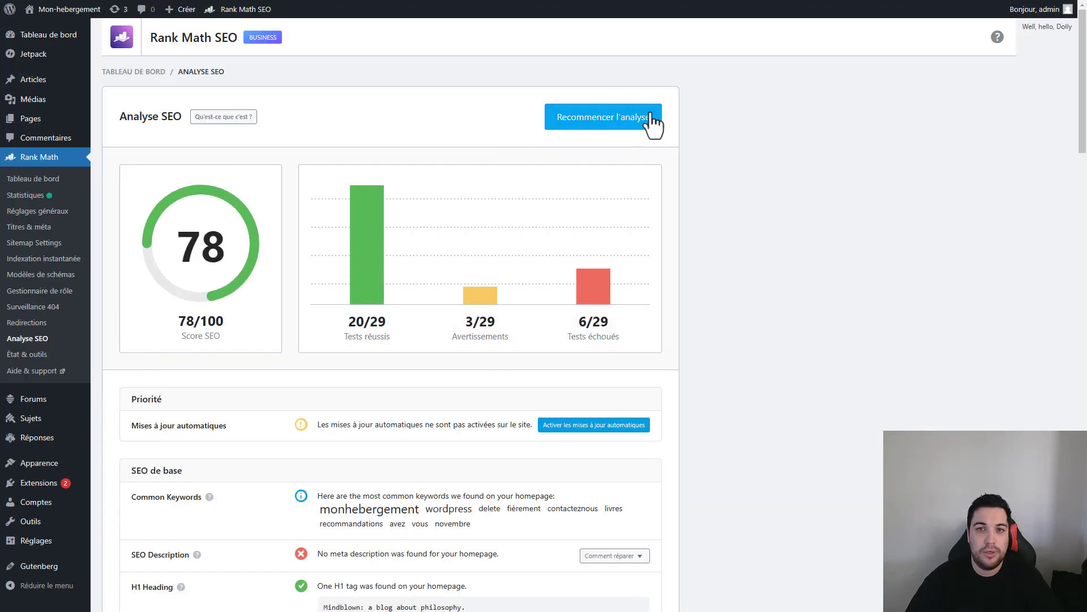
pyautogui.click(639, 119)
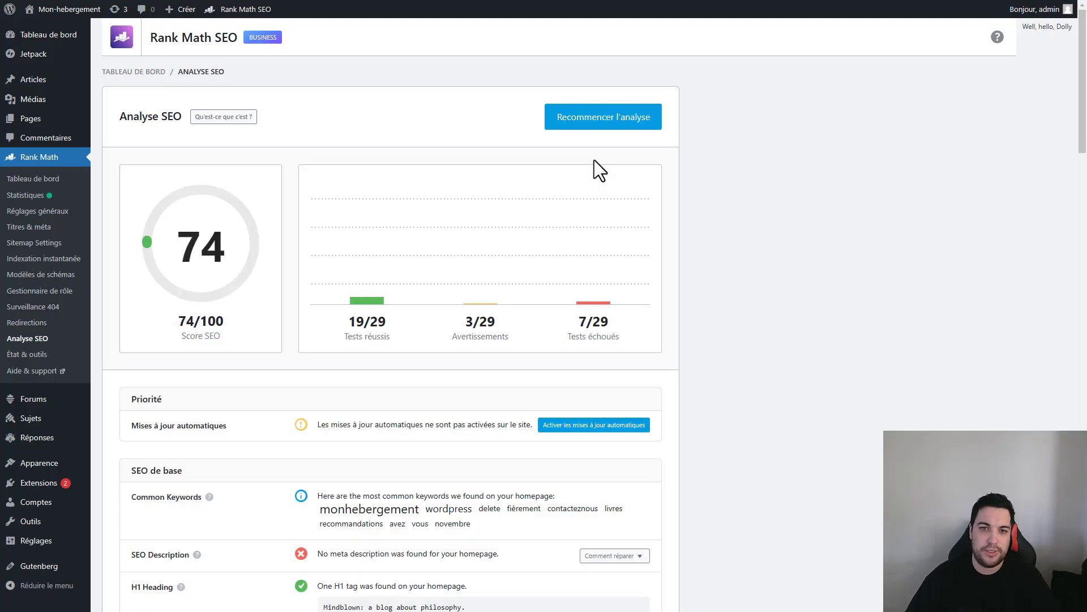
pyautogui.scroll(-3, 219, 202)
pyautogui.scroll(3, 215, 199)
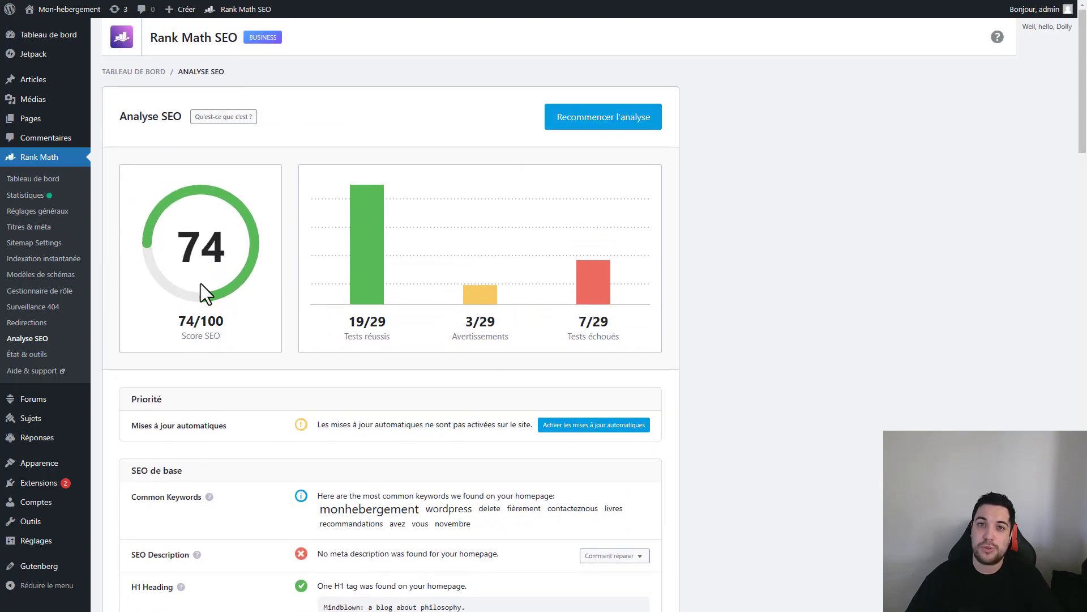
pyautogui.scroll(-2, 200, 284)
pyautogui.scroll(2, 200, 283)
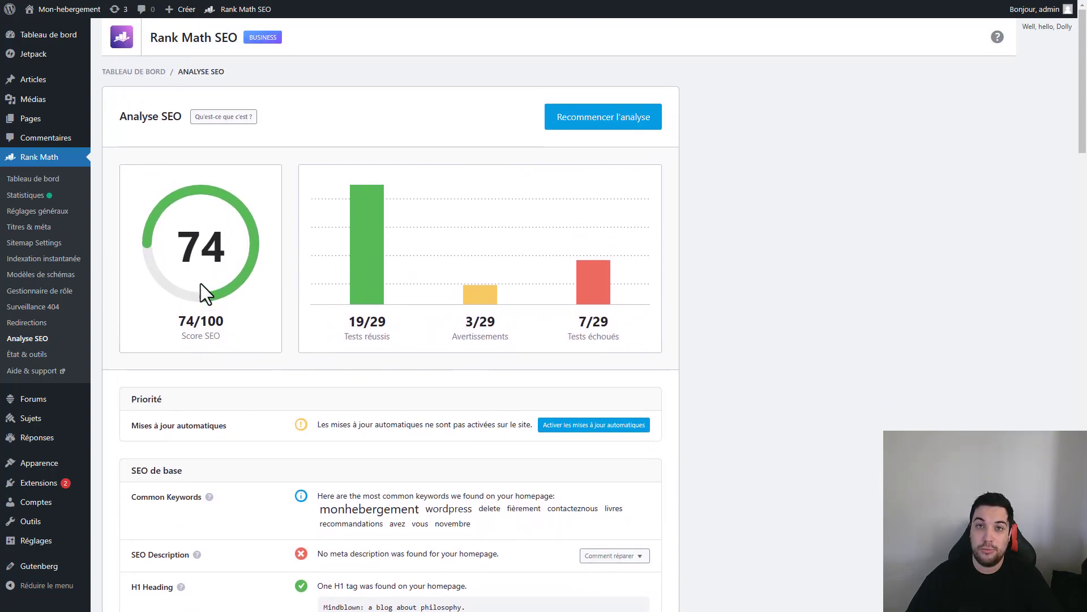
# Step: Review the main keywords test and the test for focus keywords missing from article titles
pyautogui.scroll(-12, 238, 269)
pyautogui.scroll(-6, 283, 259)
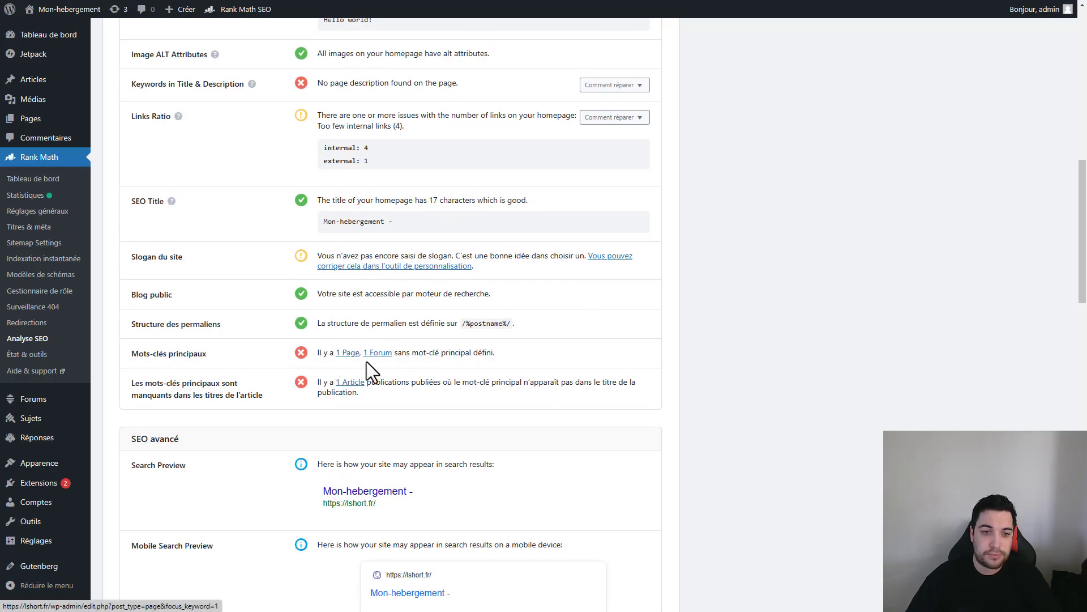
pyautogui.moveTo(334, 353); pyautogui.dragTo(395, 356)
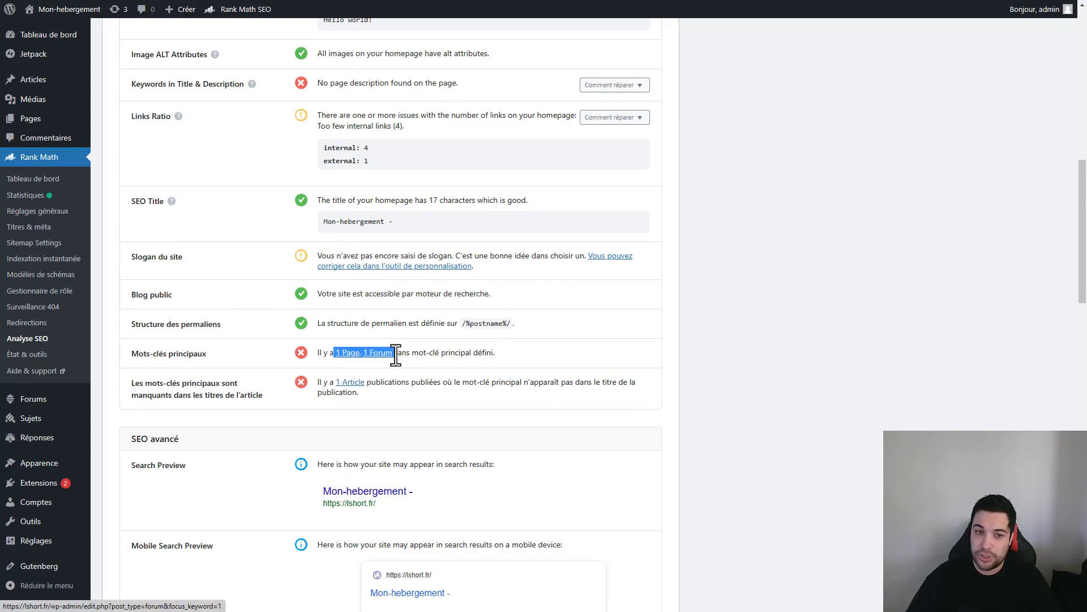
pyautogui.click(440, 354)
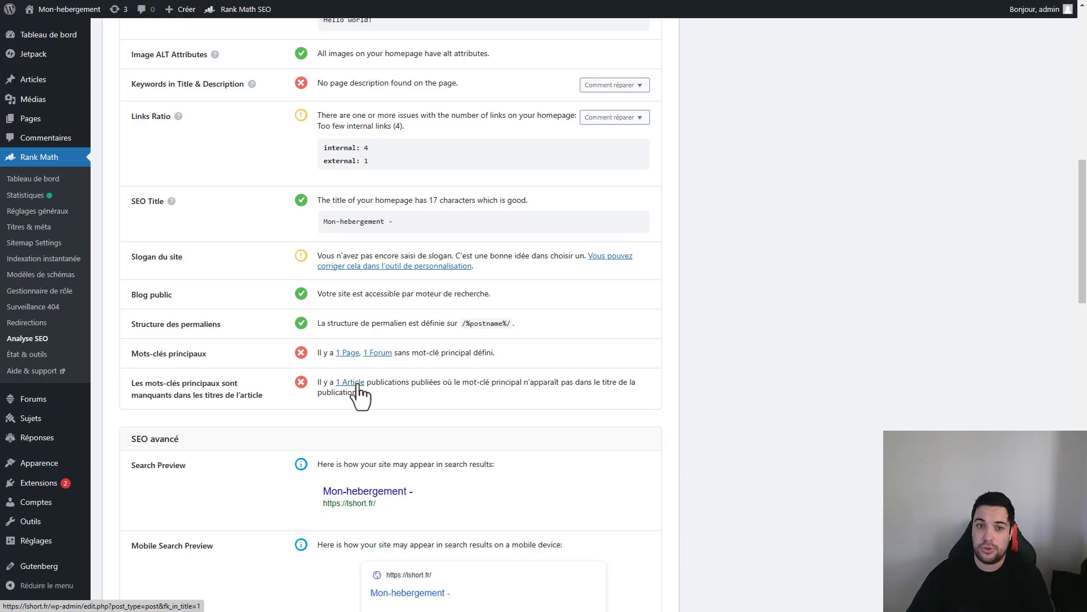
pyautogui.moveTo(505, 382); pyautogui.dragTo(618, 391)
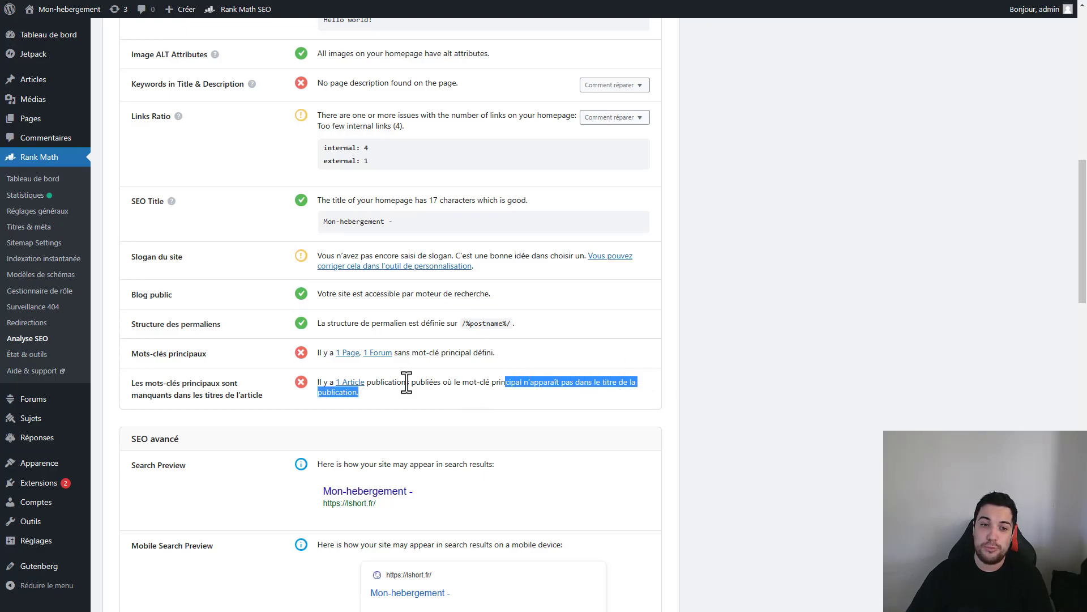
# Step: Open the article whose title lacks its focus keyword, retitle it "Hello WordPress" and update it
pyautogui.click(356, 383)
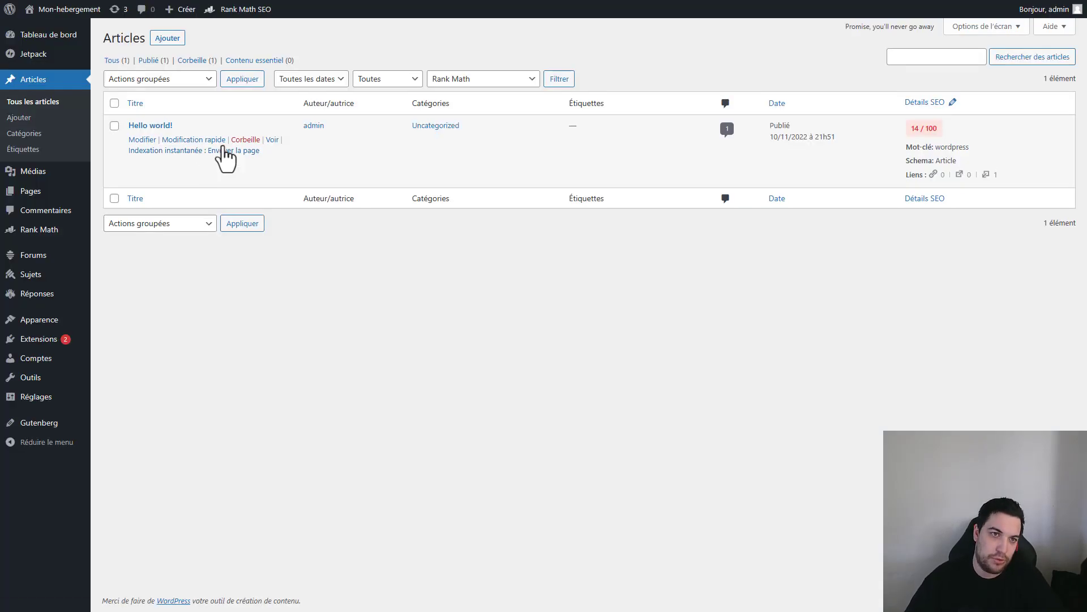
pyautogui.click(153, 125)
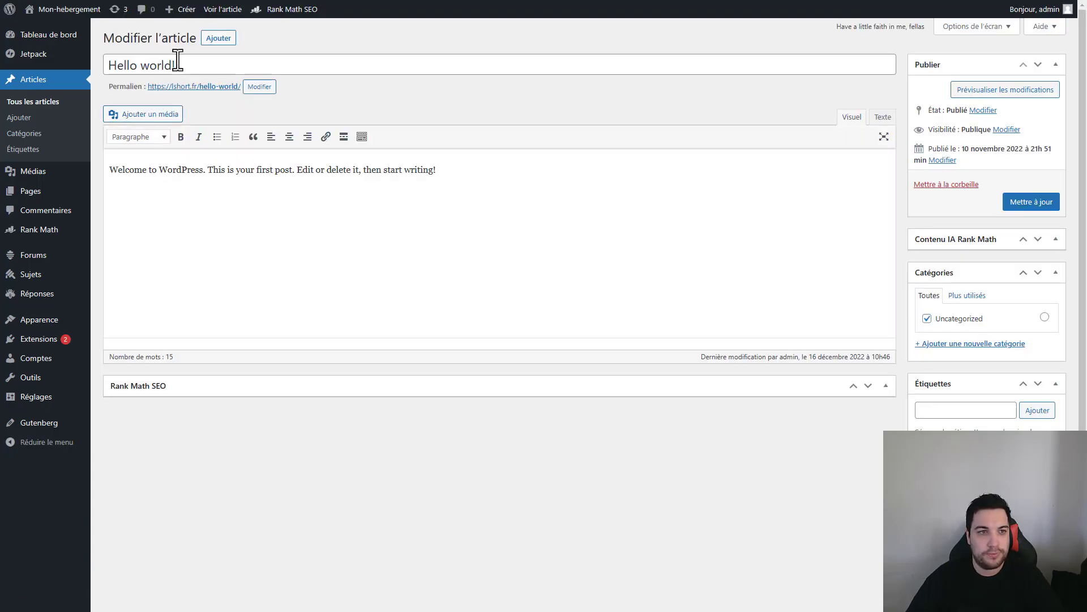
pyautogui.press('BackSpace')
pyautogui.press('BackSpace')
pyautogui.press('BackSpace')
pyautogui.press('BackSpace')
pyautogui.press('BackSpace')
pyautogui.press('BackSpace')
pyautogui.write('WordPress')
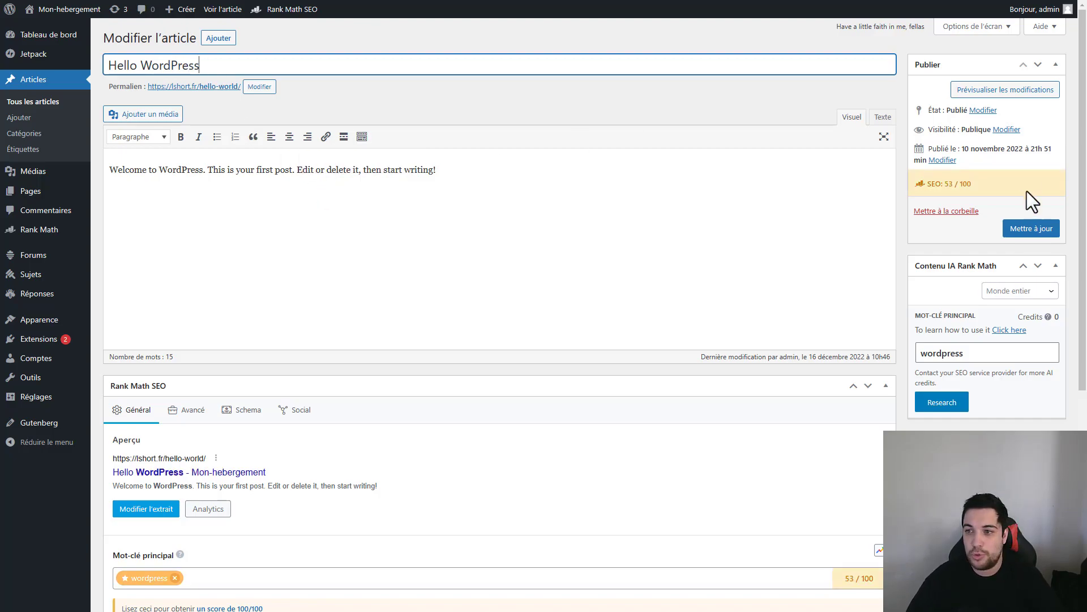
pyautogui.click(1032, 229)
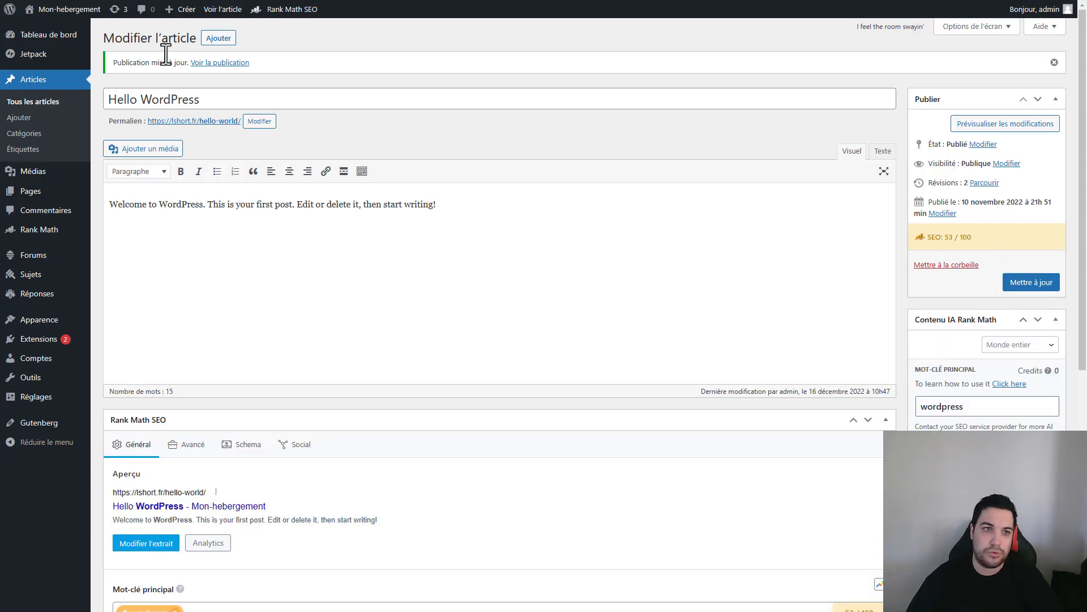
# Step: Rerun Rank Math's SEO analysis with the retitled article and check the new SEO score
pyautogui.moveTo(40, 229)
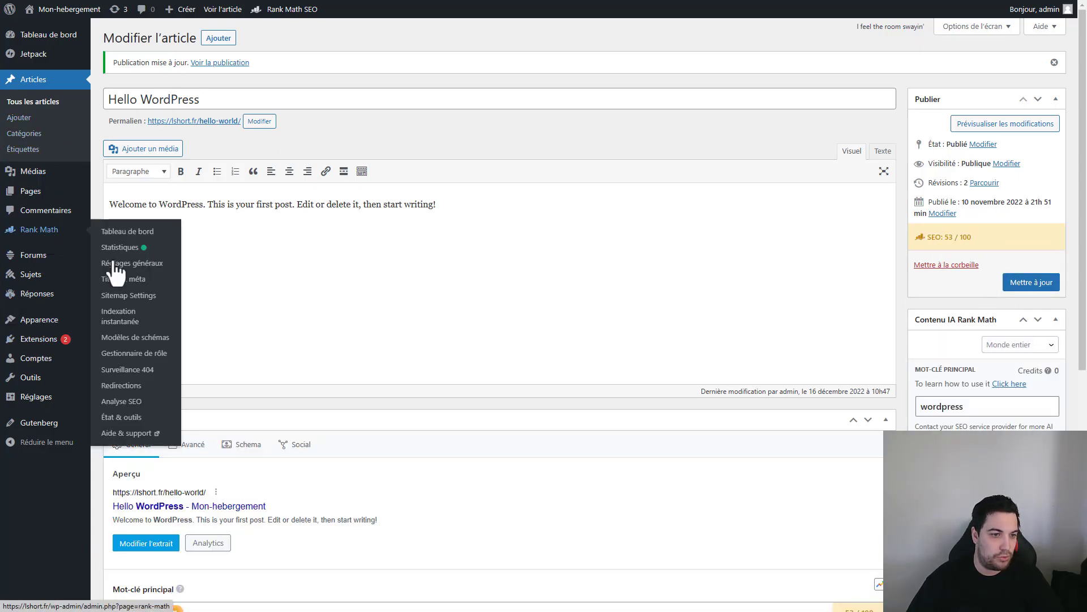
pyautogui.click(121, 401)
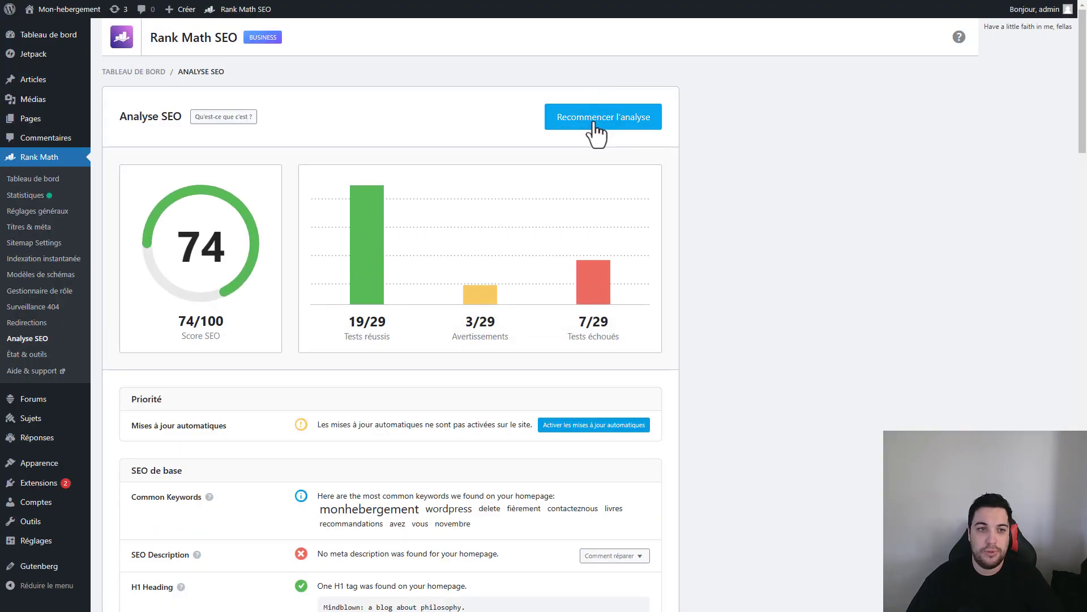
pyautogui.click(591, 120)
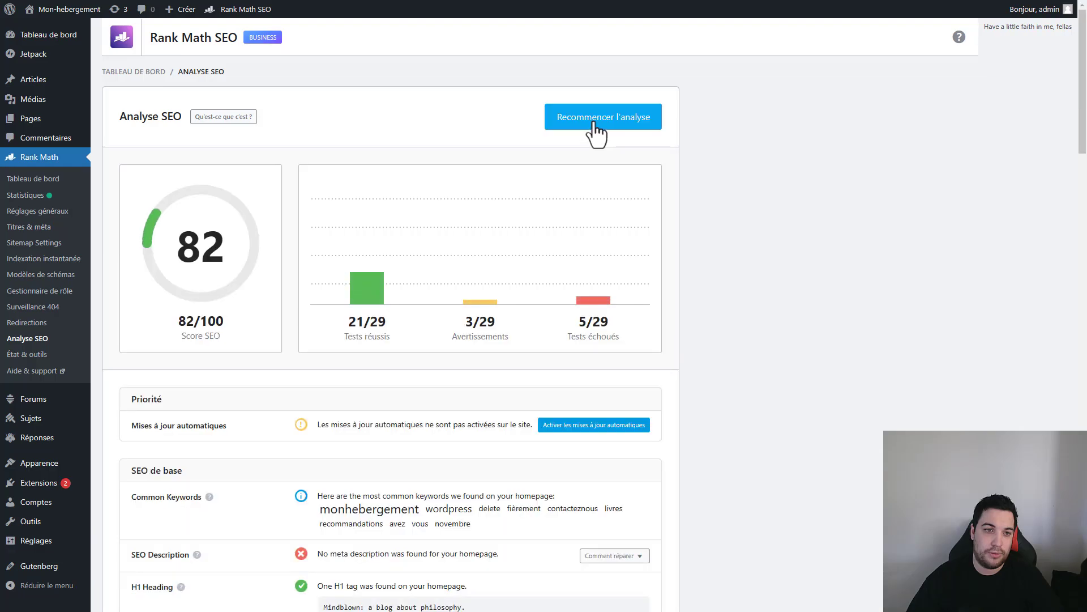
pyautogui.moveTo(191, 249); pyautogui.dragTo(240, 244)
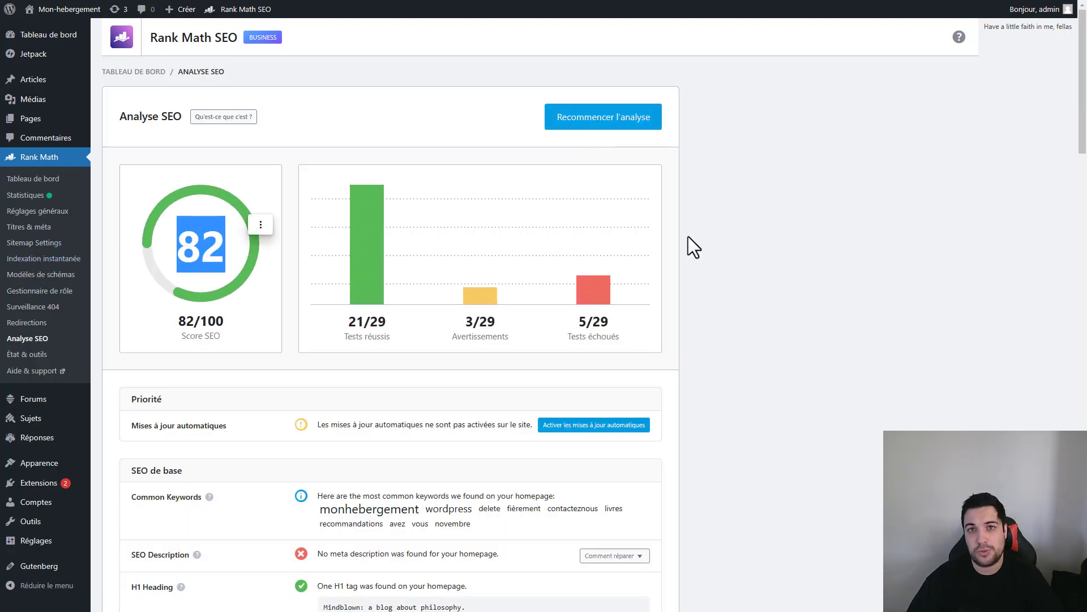
pyautogui.click(751, 241)
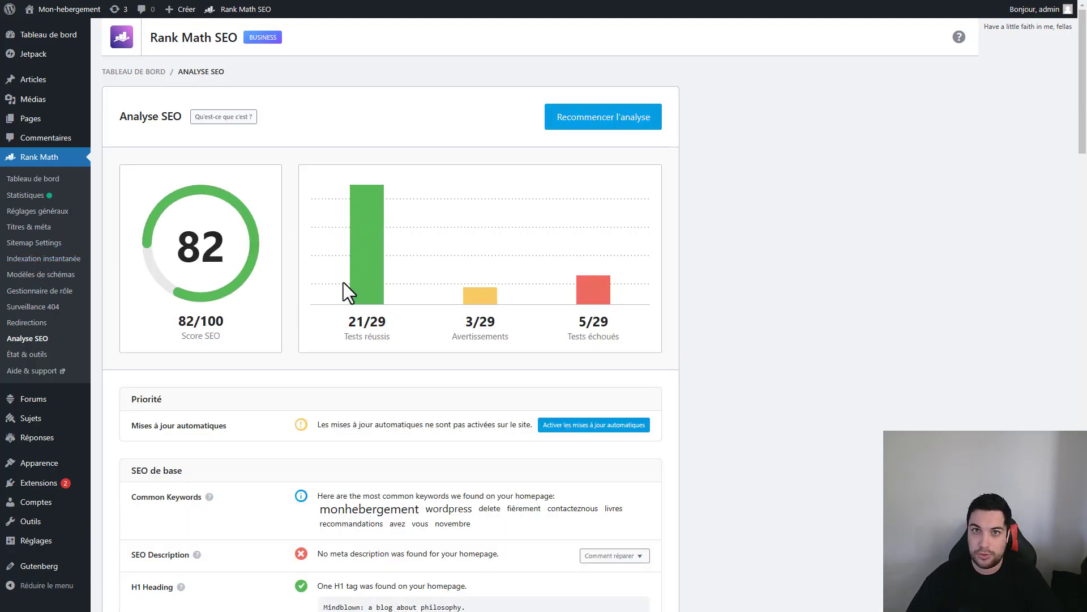
# Step: Recheck the basic SEO results for undefined focus keywords and for keywords missing from article titles
pyautogui.scroll(-12, 344, 282)
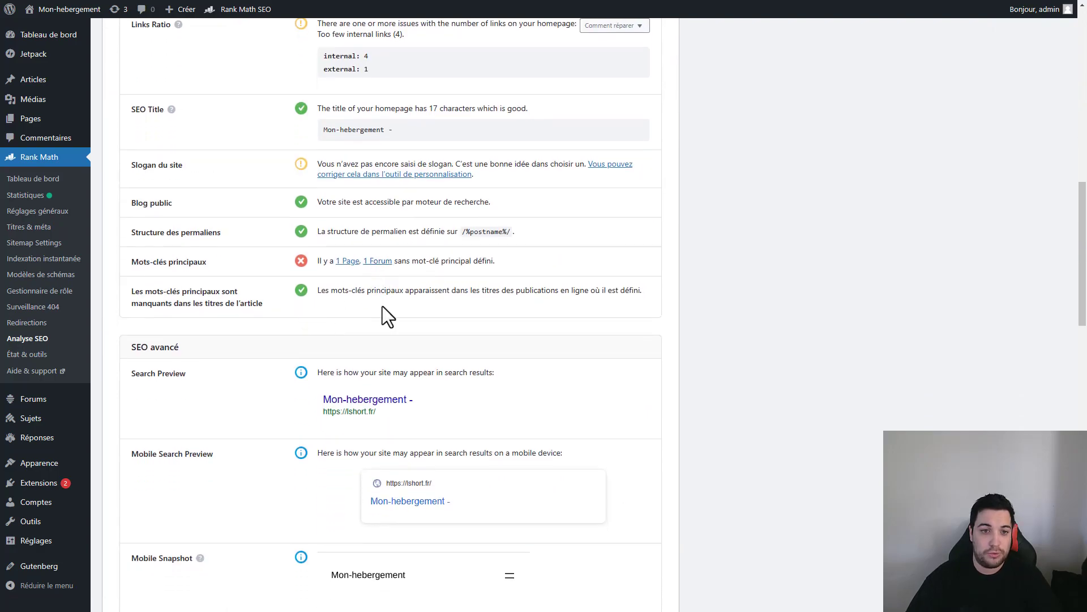
pyautogui.moveTo(322, 261); pyautogui.dragTo(525, 261)
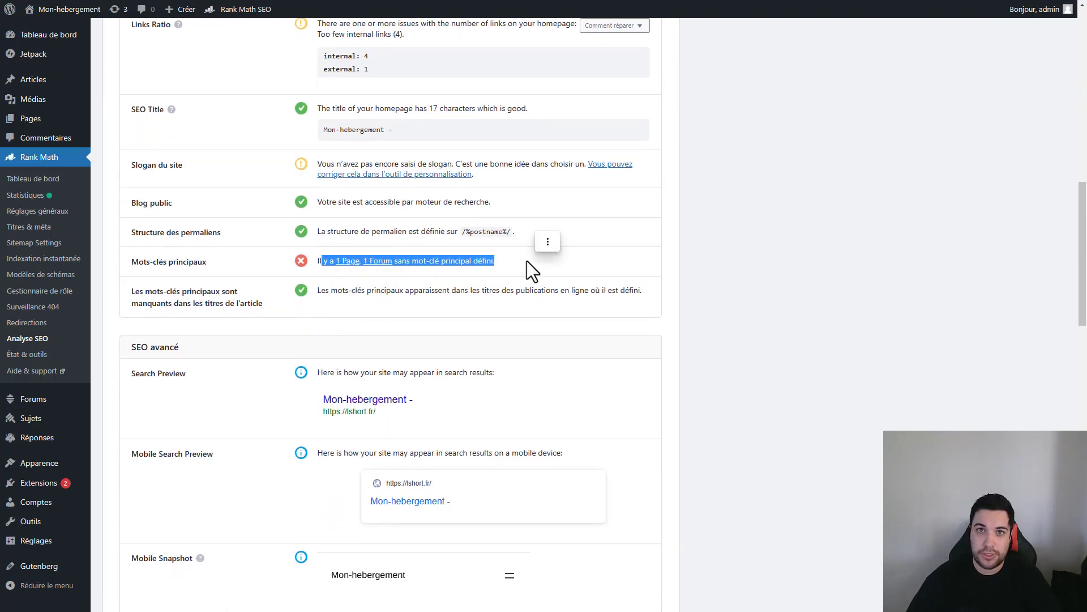
pyautogui.click(526, 260)
pyautogui.moveTo(317, 291); pyautogui.dragTo(614, 284)
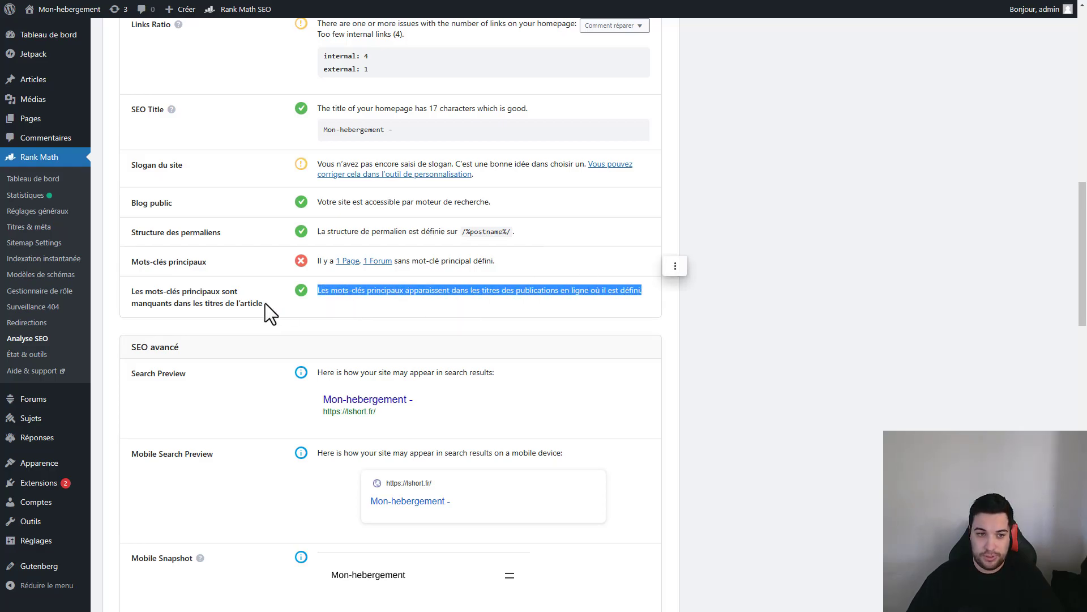
pyautogui.click(335, 294)
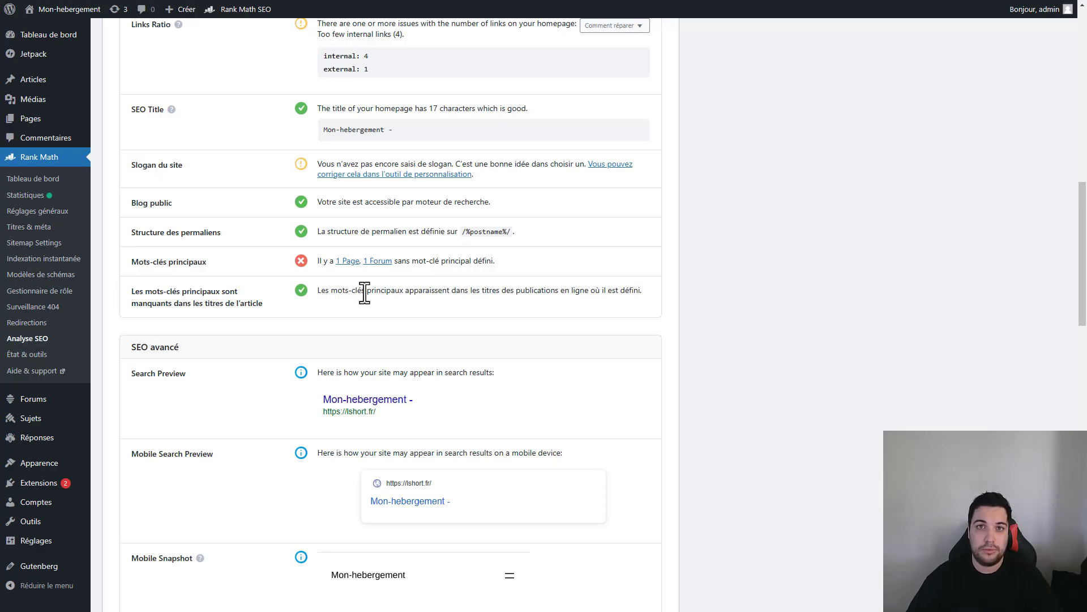
# Step: Check the overall SEO score and the homepage's search preview in the advanced SEO results
pyautogui.scroll(12, 365, 293)
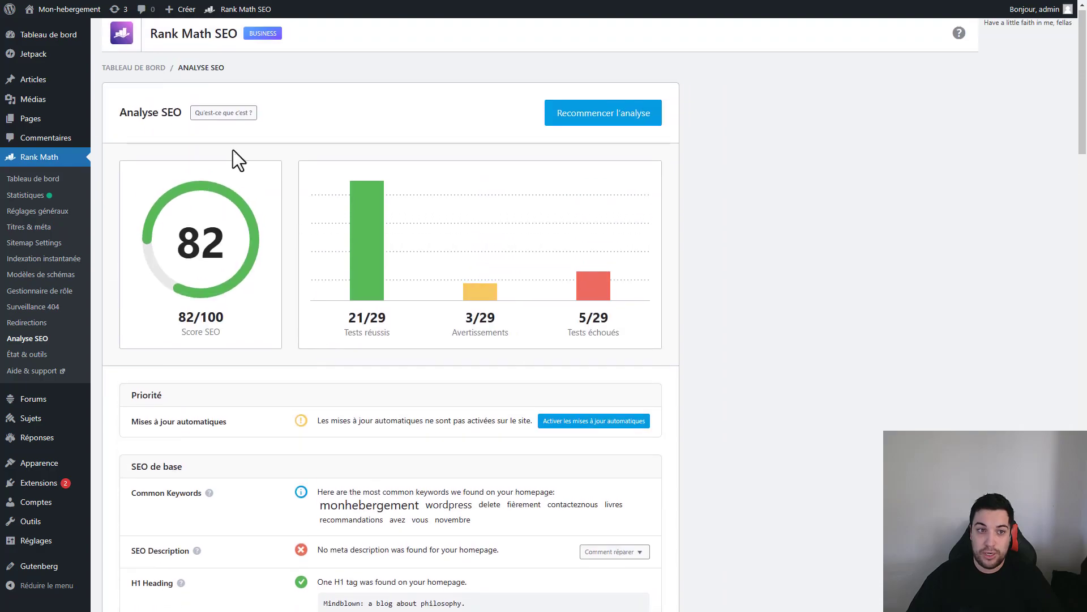
pyautogui.scroll(-12, 290, 256)
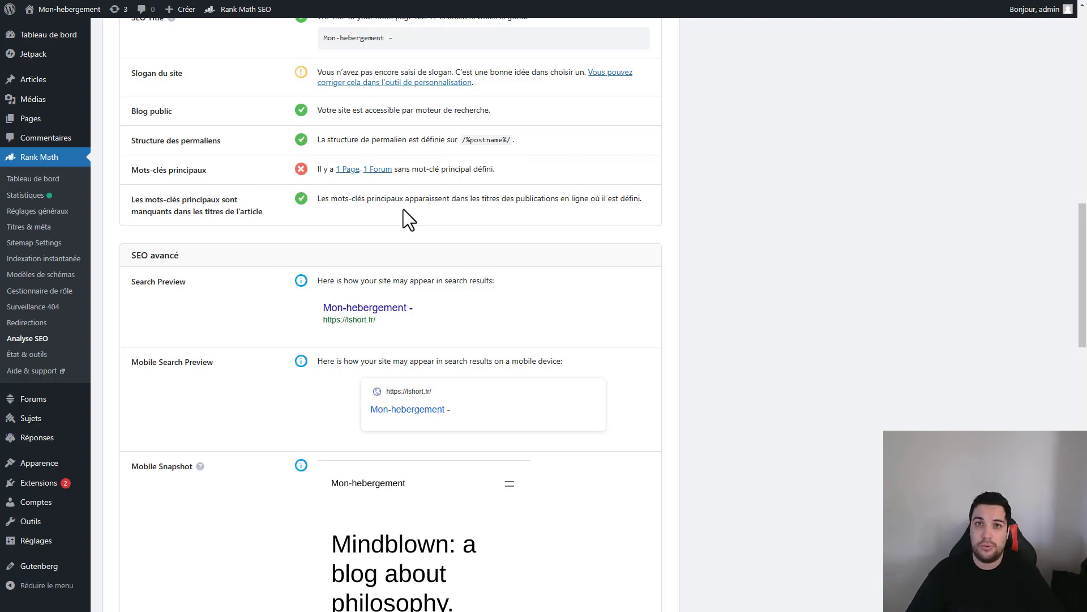
pyautogui.scroll(-2, 403, 209)
pyautogui.scroll(-2, 140, 155)
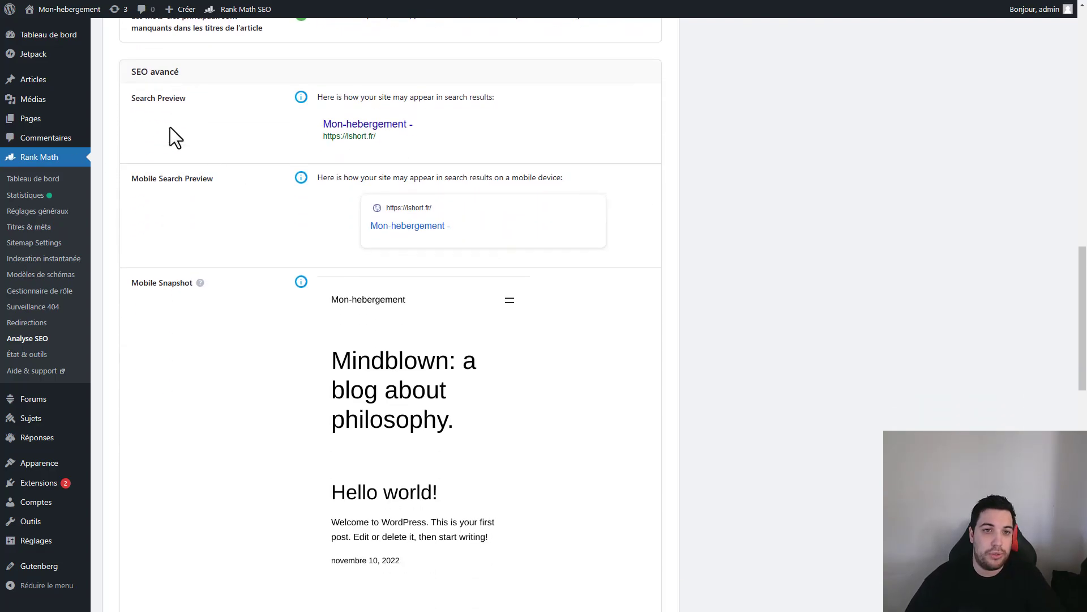
pyautogui.scroll(3, 183, 113)
pyautogui.scroll(-2, 304, 196)
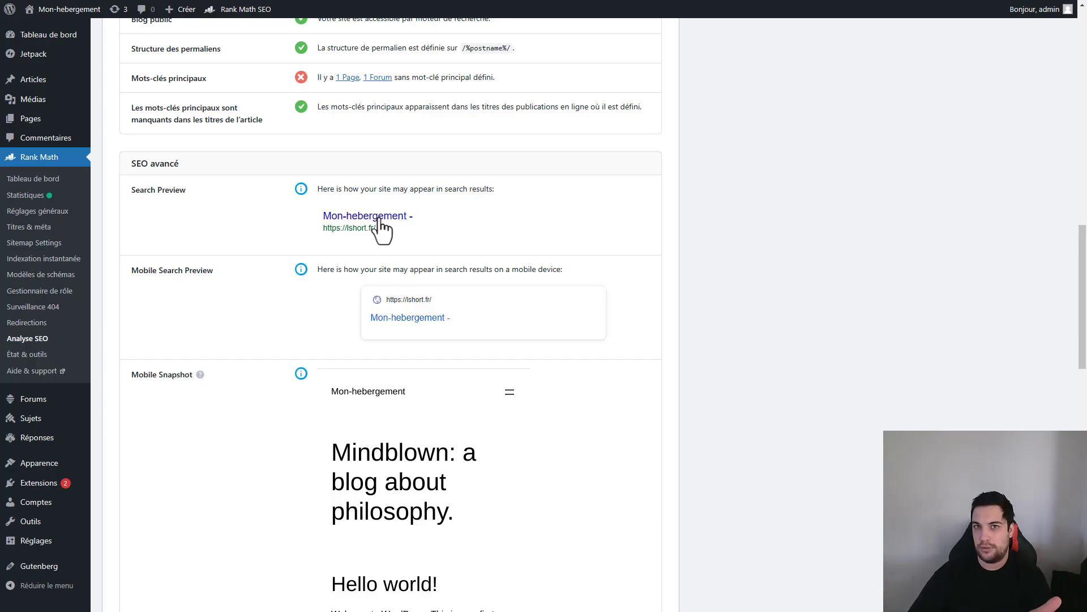
# Step: Examine the homepage's mobile search preview and mobile snapshot, comparing them with the standard search preview
pyautogui.scroll(-2, 379, 221)
pyautogui.scroll(-2, 226, 170)
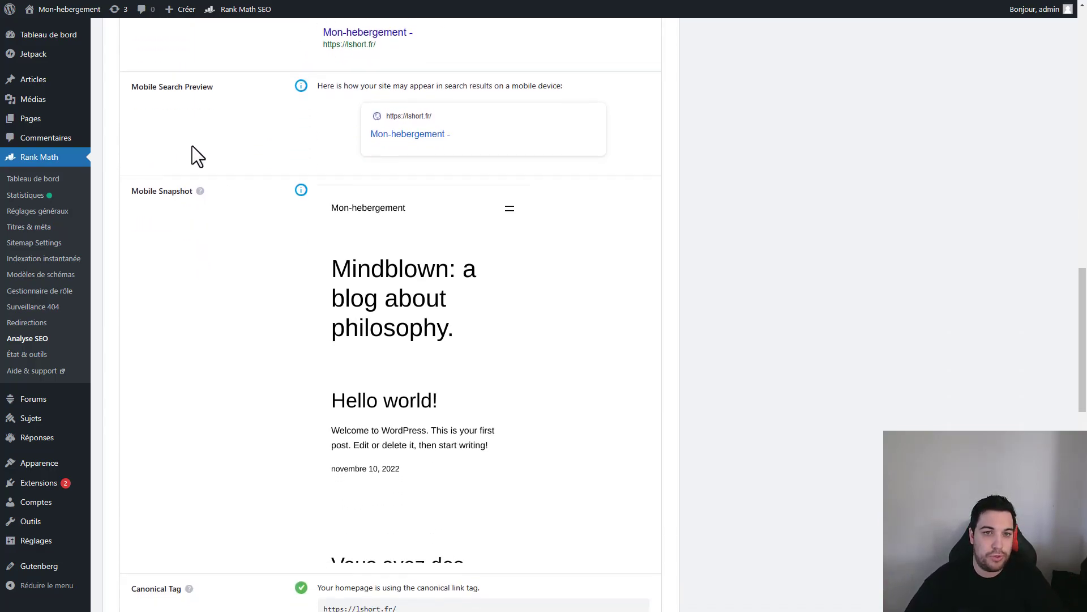
pyautogui.scroll(-1, 255, 170)
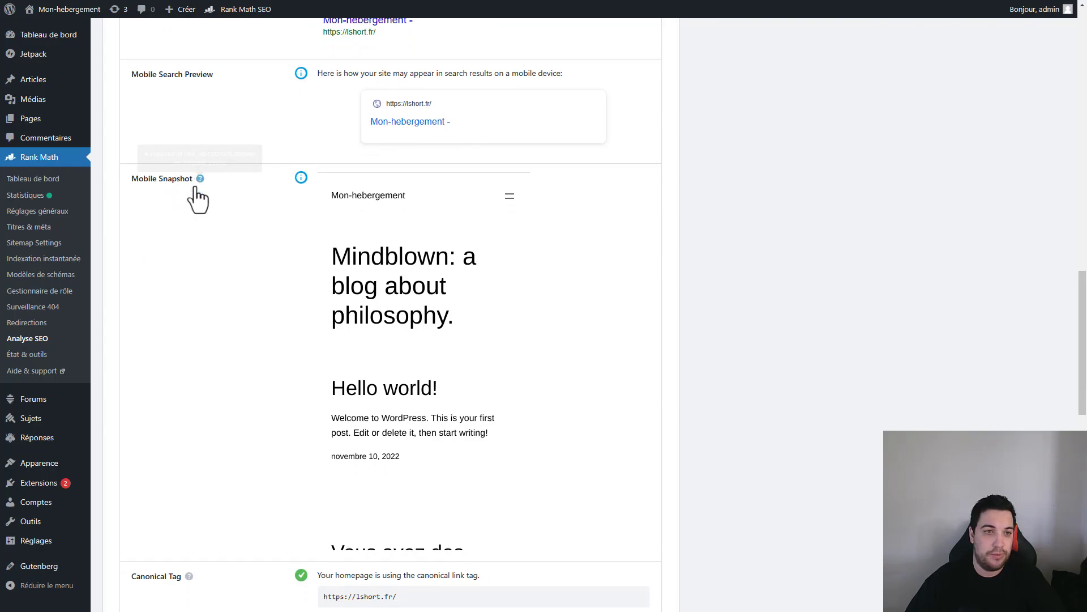
pyautogui.scroll(1, 191, 144)
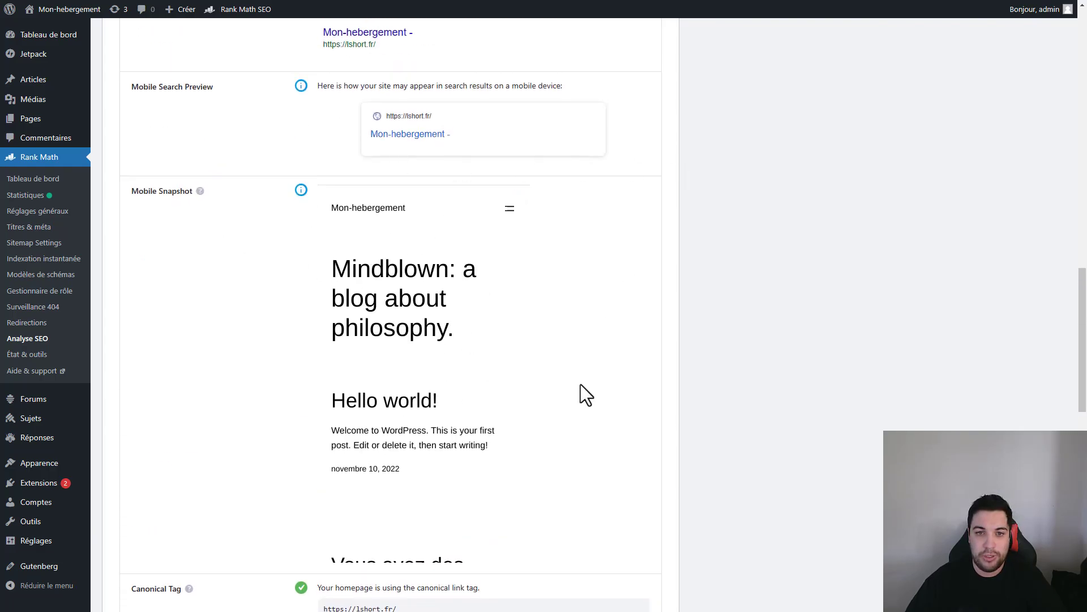
pyautogui.scroll(6, 559, 309)
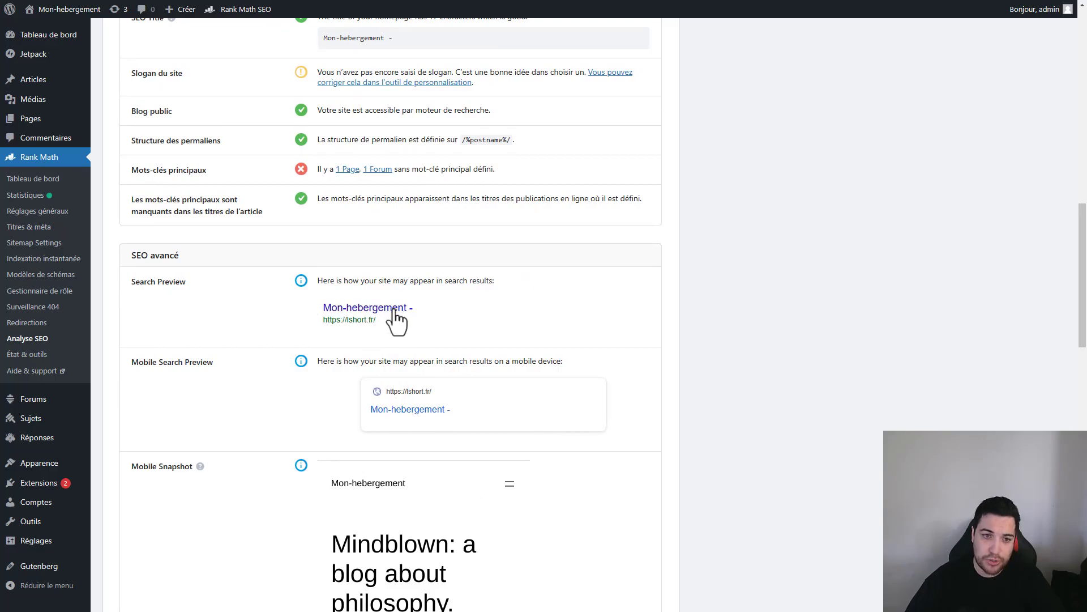
pyautogui.scroll(-6, 374, 392)
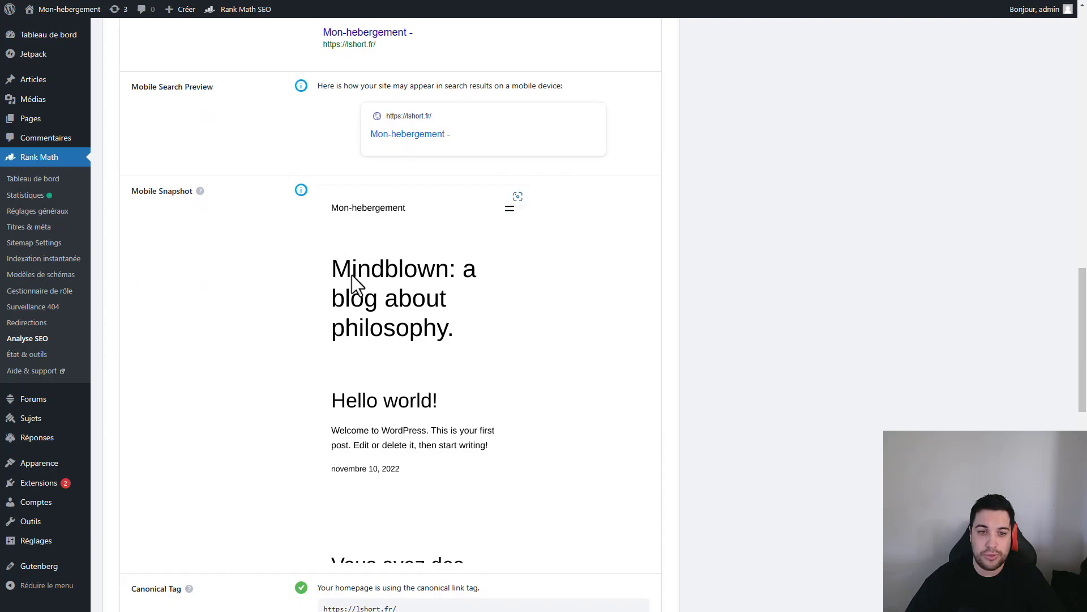
pyautogui.scroll(-4, 315, 250)
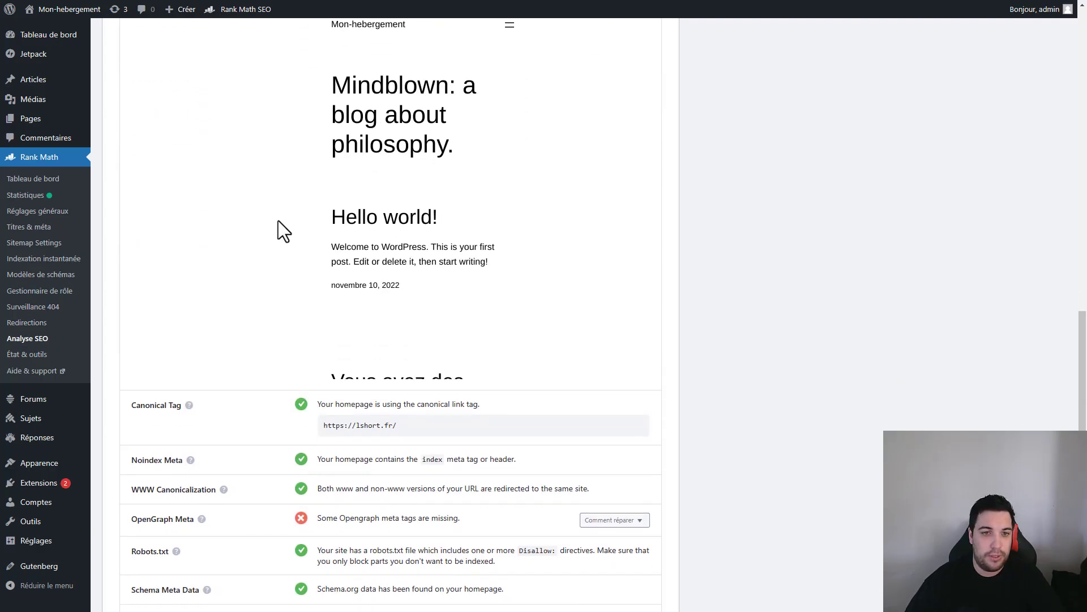
pyautogui.scroll(6, 278, 221)
pyautogui.scroll(-6, 277, 221)
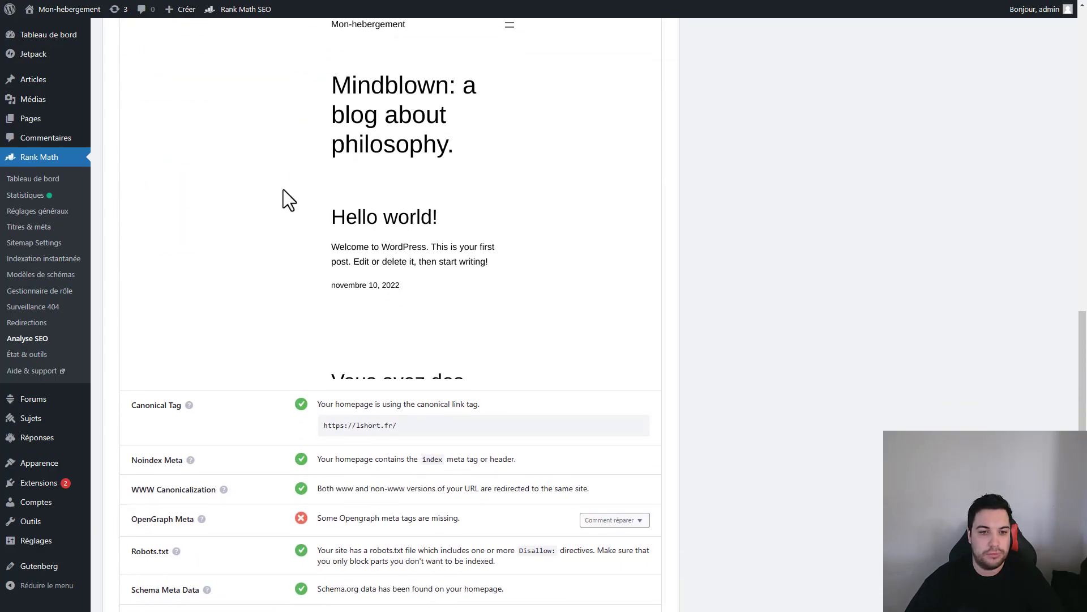
pyautogui.scroll(2, 274, 231)
pyautogui.scroll(-2, 273, 230)
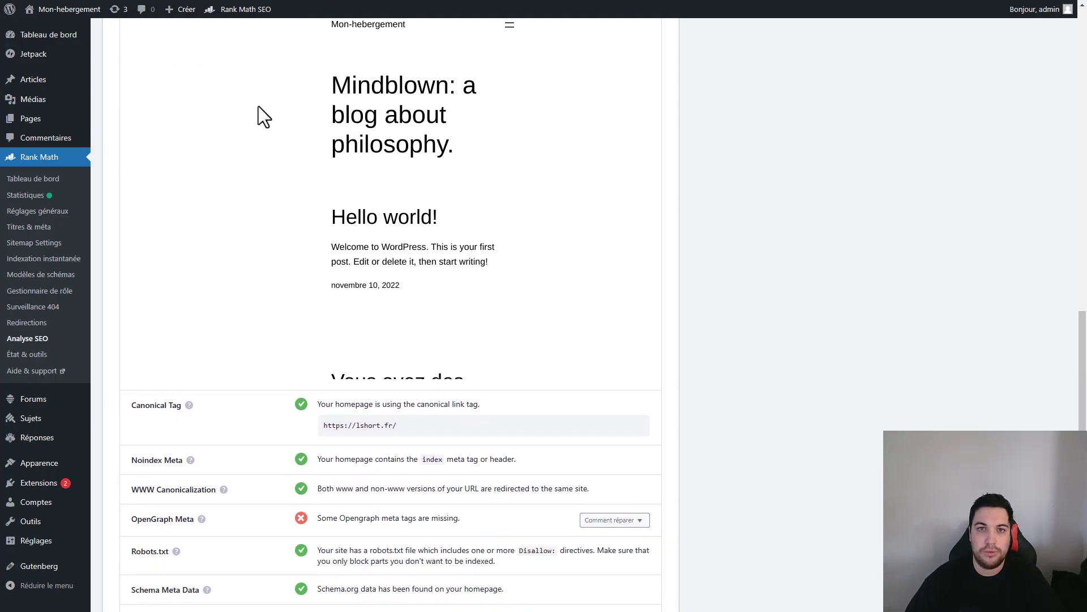
# Step: Review the Canonical Tag test and the canonical URL reported for the homepage
pyautogui.scroll(-6, 284, 196)
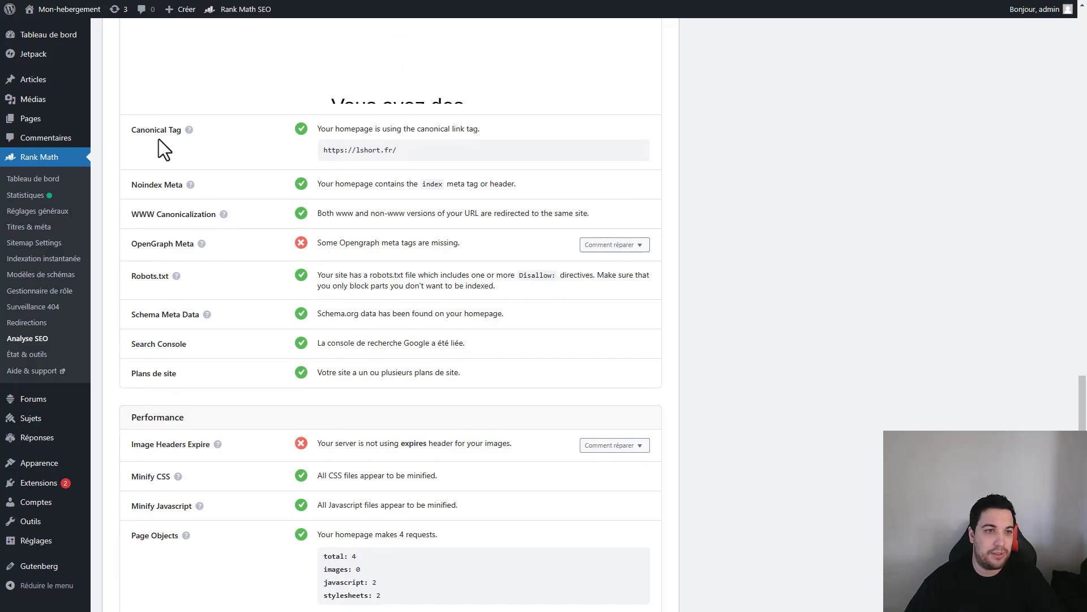
pyautogui.scroll(4, 464, 161)
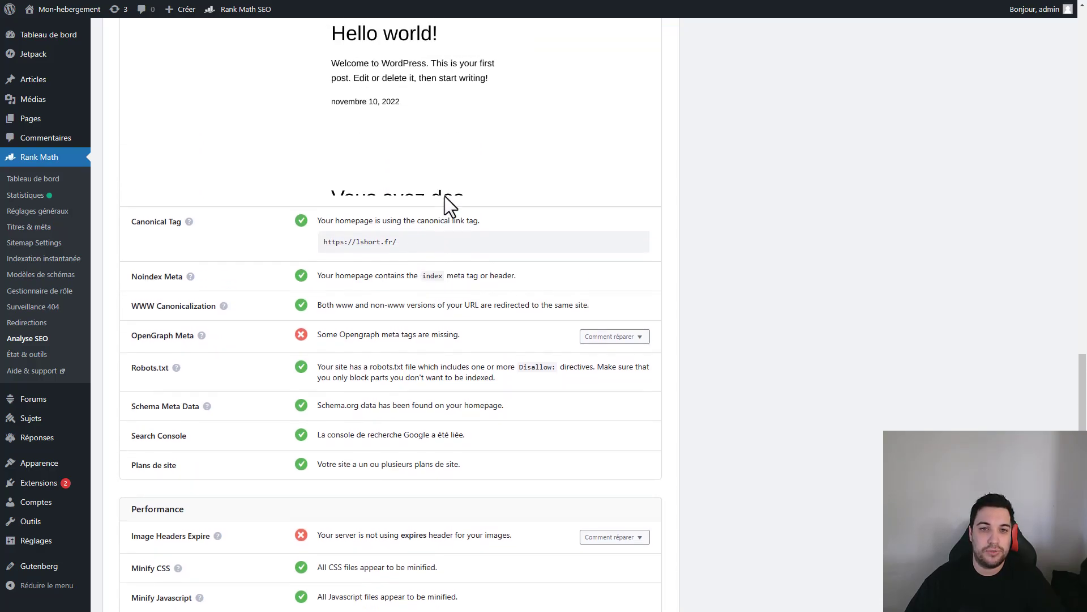
pyautogui.moveTo(322, 317); pyautogui.dragTo(502, 314)
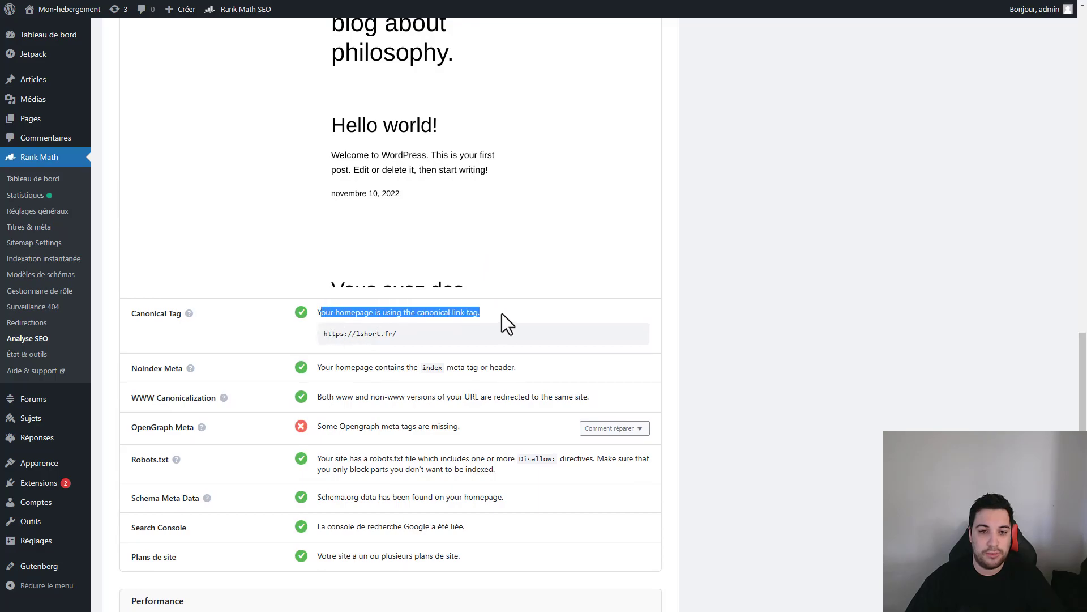
pyautogui.click(482, 310)
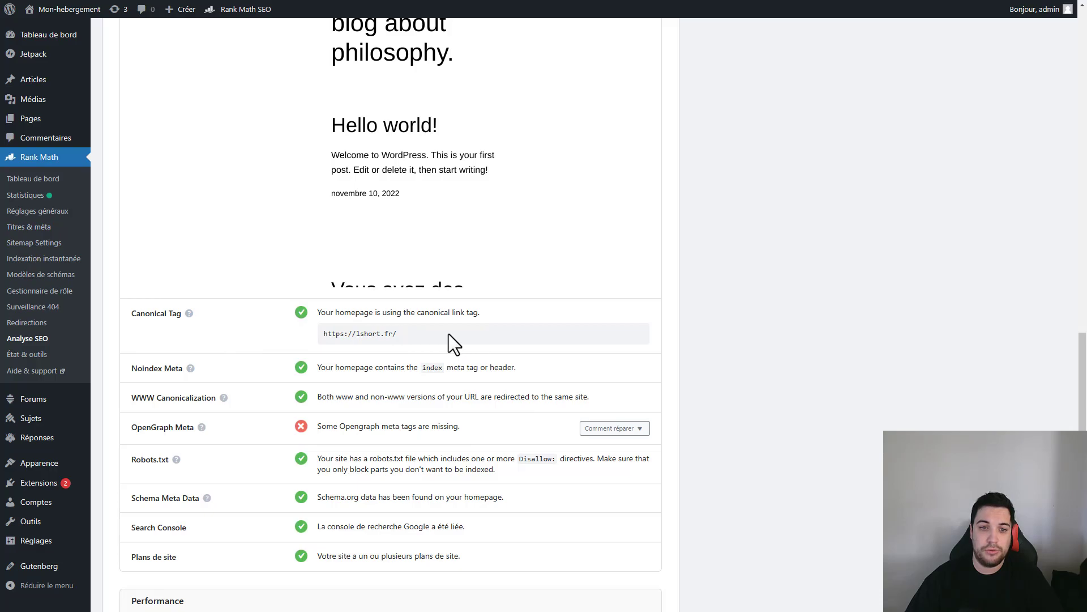
pyautogui.moveTo(449, 335); pyautogui.dragTo(295, 336)
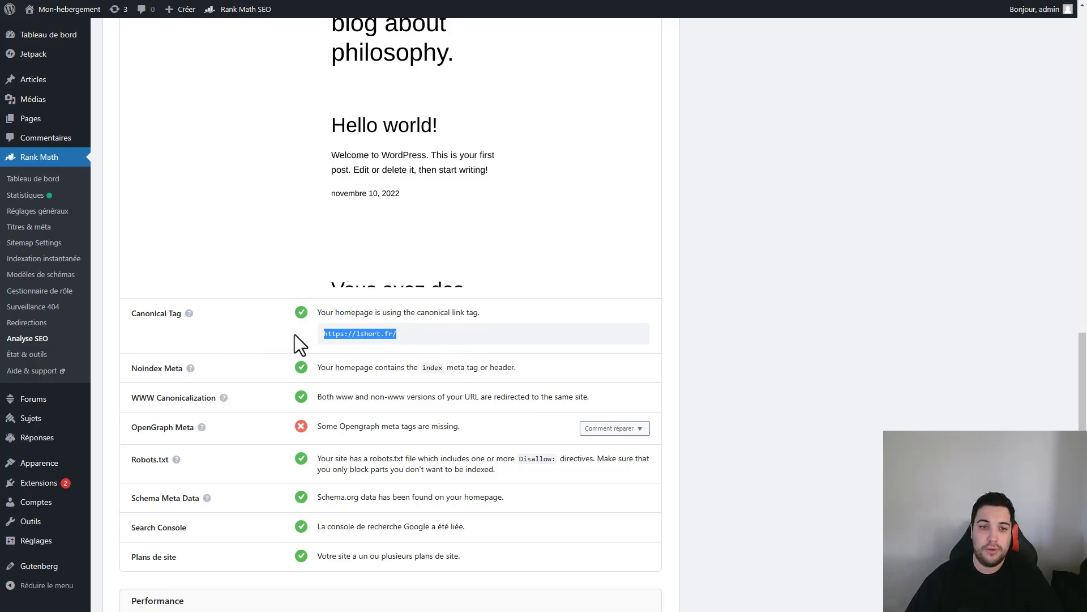
pyautogui.click(476, 338)
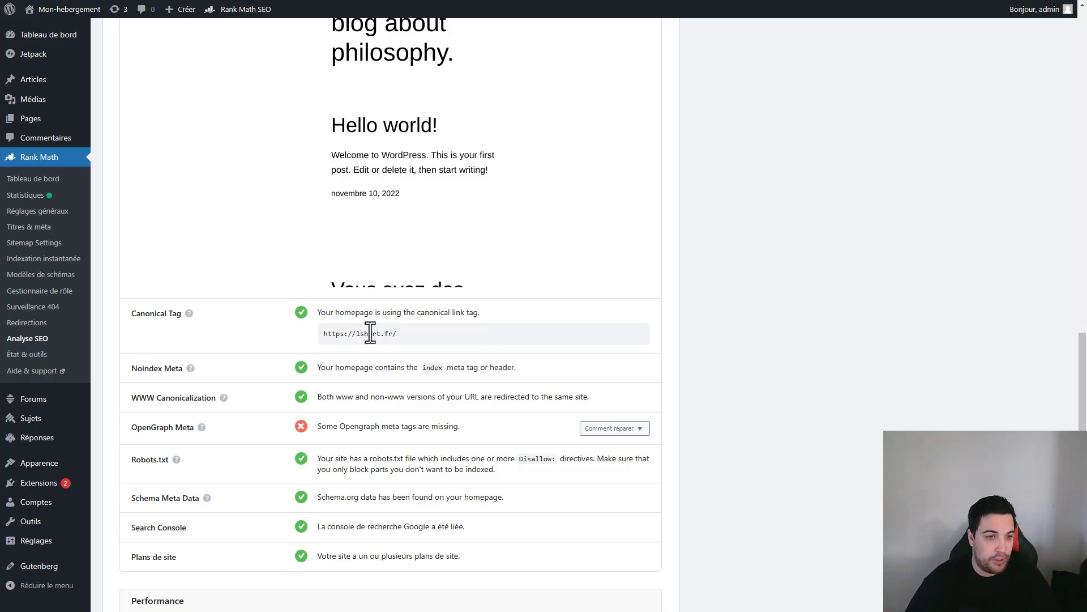
# Step: Review the Noindex Meta and WWW Canonicalization test results
pyautogui.scroll(-2, 367, 276)
pyautogui.scroll(-2, 367, 276)
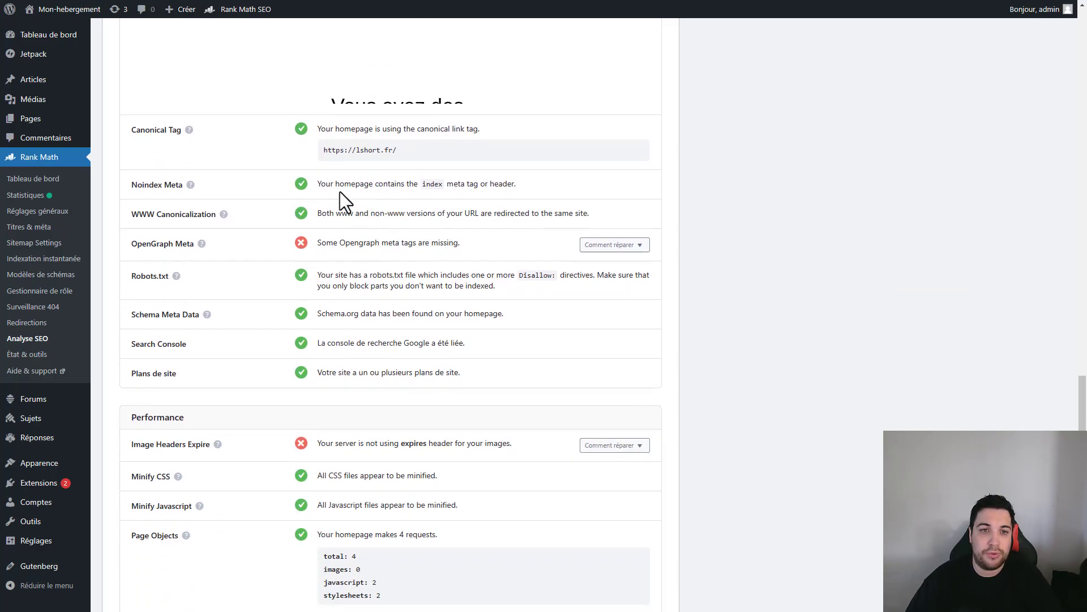
pyautogui.moveTo(335, 185); pyautogui.dragTo(420, 185)
pyautogui.doubleClick(433, 185)
pyautogui.click(486, 189)
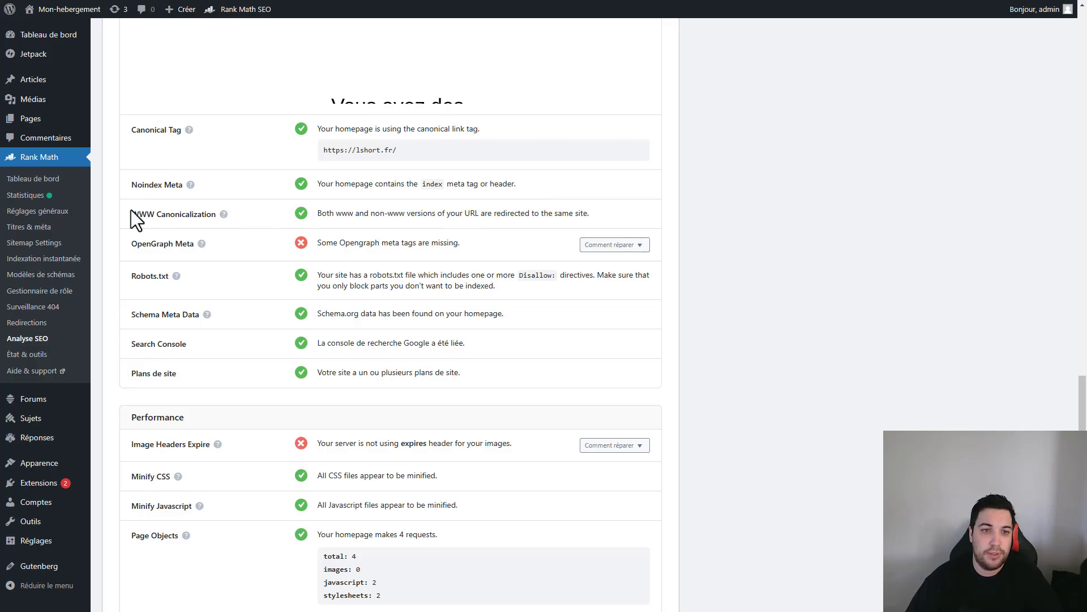
pyautogui.moveTo(315, 212); pyautogui.dragTo(450, 214)
pyautogui.click(389, 214)
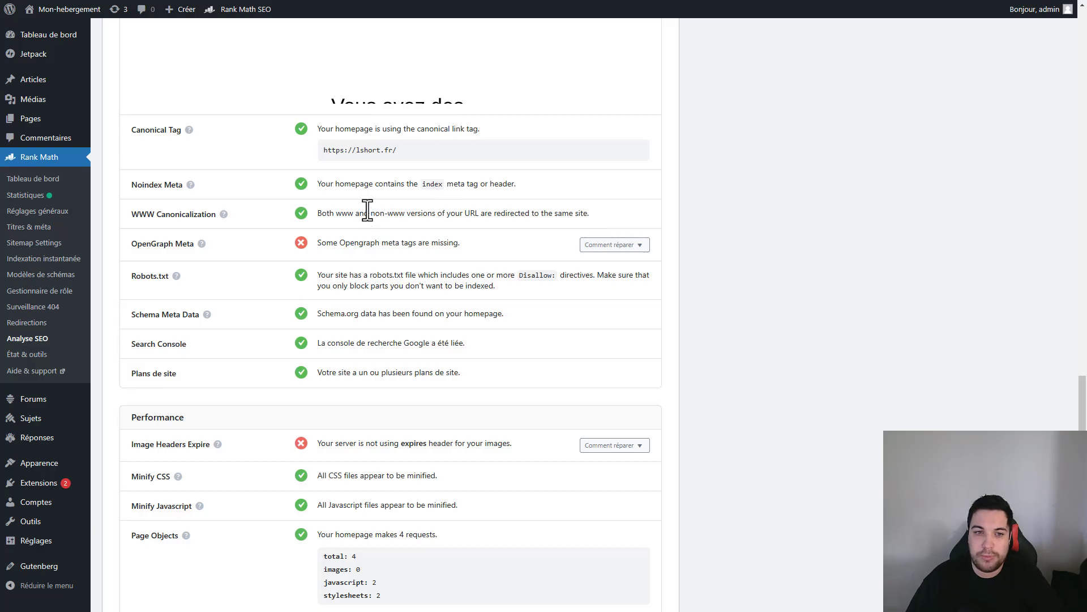
# Step: Review the OpenGraph Meta test, expand its repair advice to read it, and collapse it again
pyautogui.moveTo(495, 245); pyautogui.dragTo(314, 243)
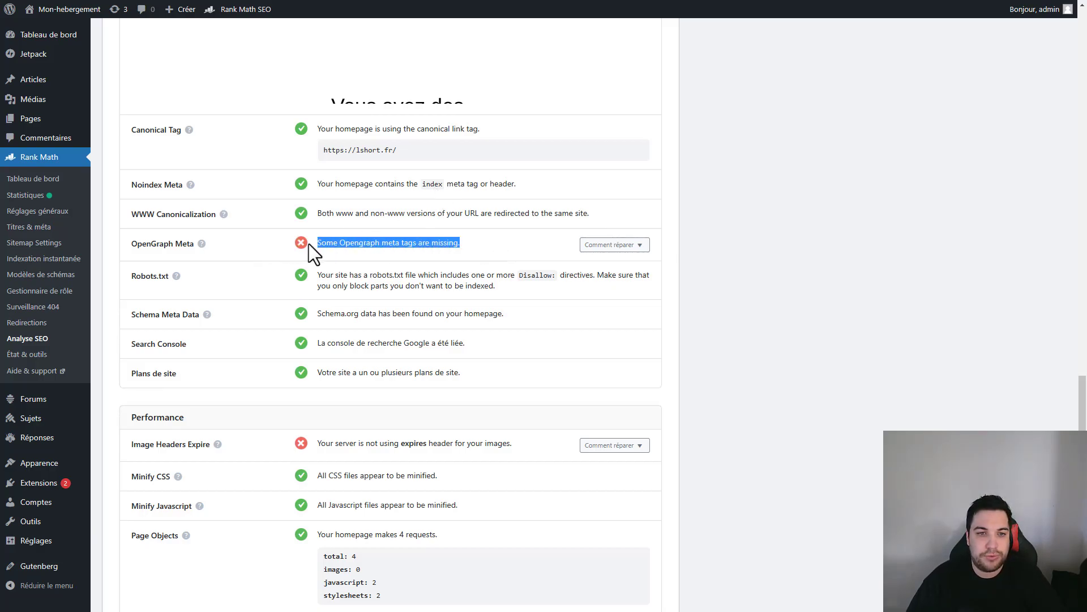
pyautogui.doubleClick(356, 242)
pyautogui.moveTo(502, 244); pyautogui.dragTo(293, 241)
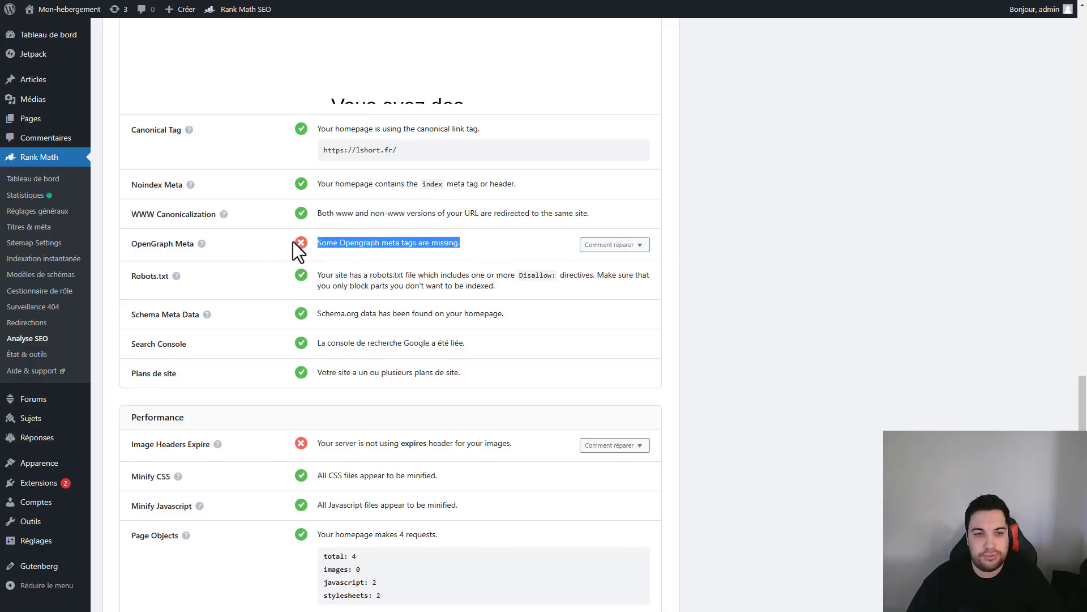
pyautogui.click(639, 248)
pyautogui.click(509, 243)
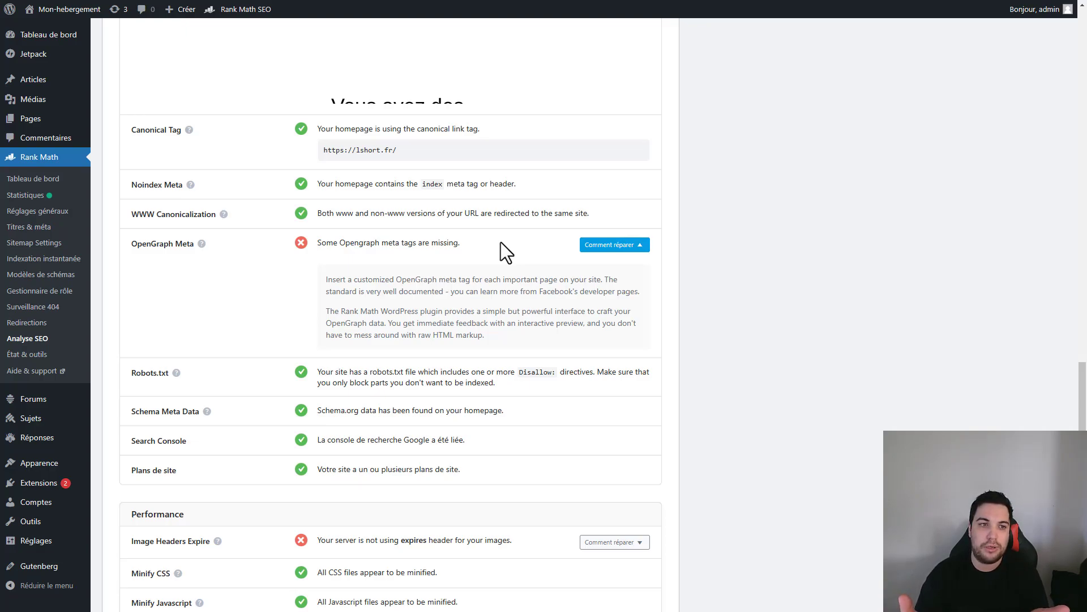
pyautogui.click(631, 246)
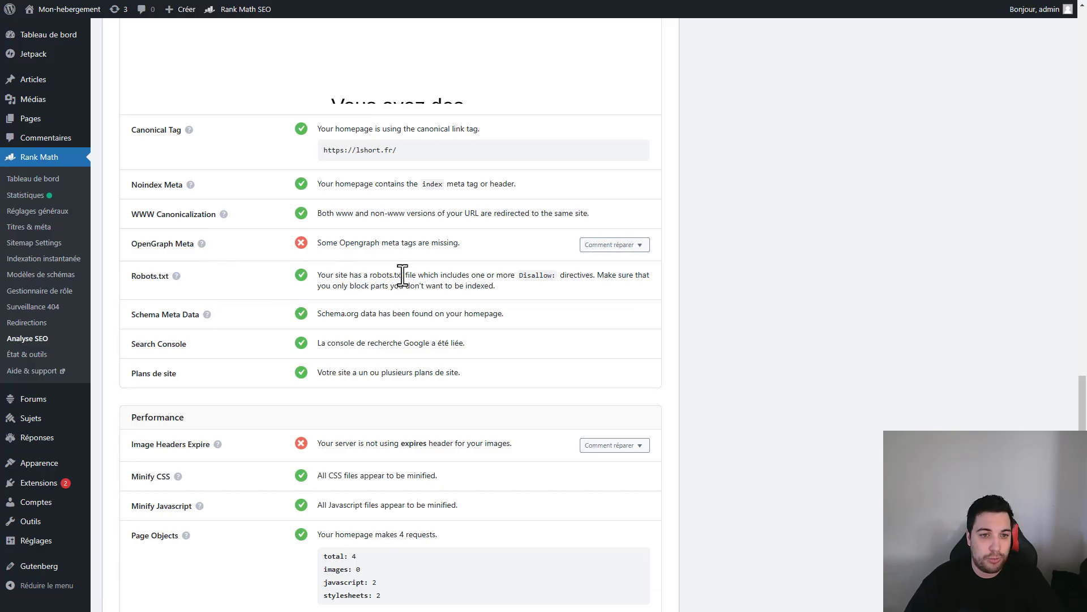
# Step: Read the Robots.txt test result, including its note on Disallow directives
pyautogui.moveTo(348, 279); pyautogui.dragTo(454, 278)
pyautogui.click(473, 256)
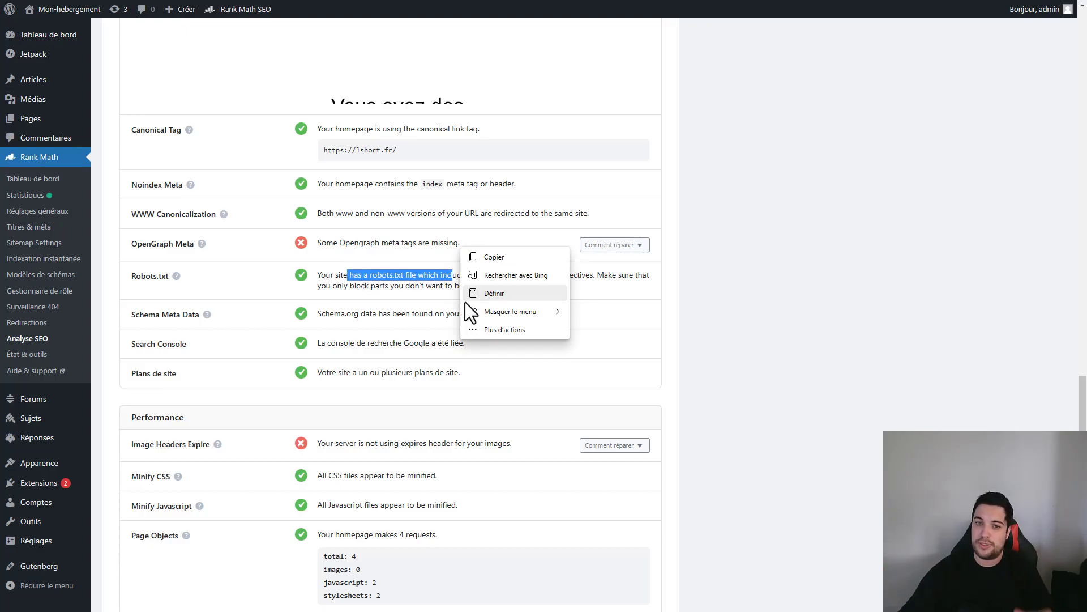
pyautogui.click(522, 279)
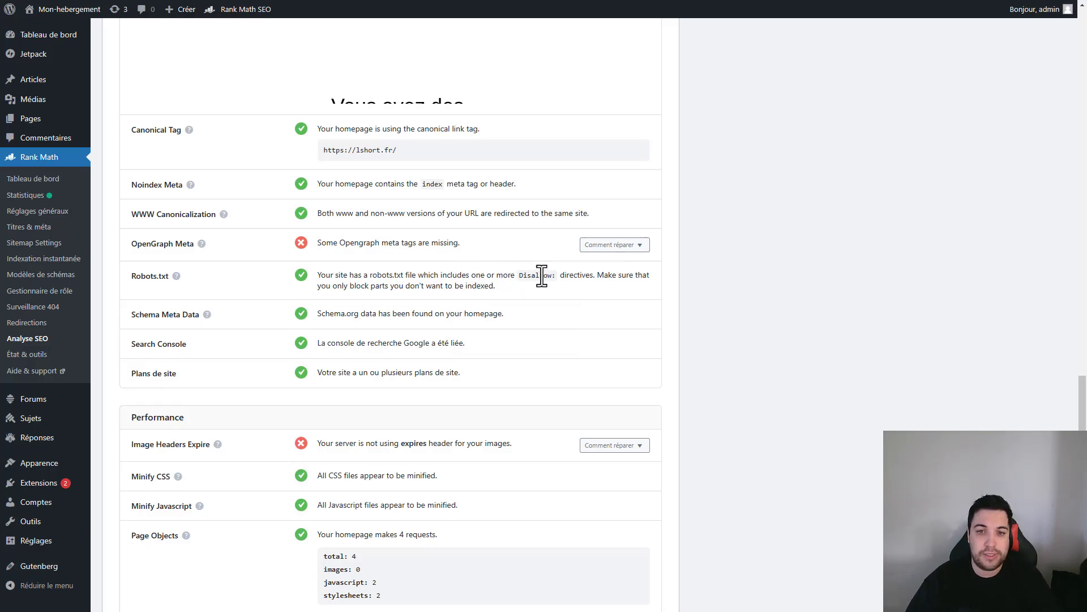
pyautogui.doubleClick(537, 276)
pyautogui.click(581, 281)
pyautogui.moveTo(503, 287); pyautogui.dragTo(304, 271)
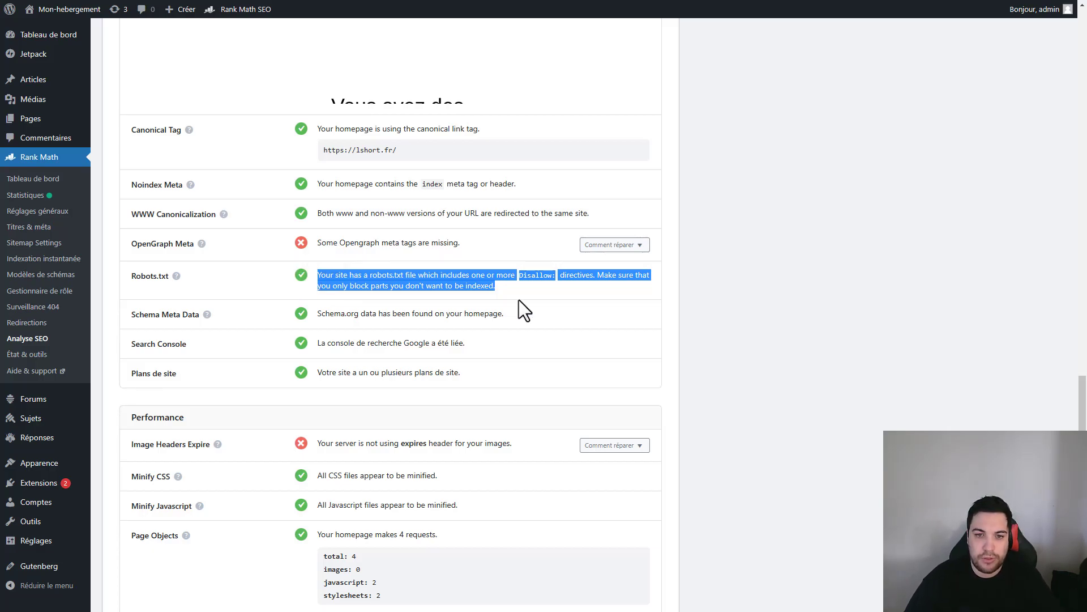
# Step: Review the Schema Meta Data, Search Console and sitemap test results
pyautogui.moveTo(526, 317); pyautogui.dragTo(328, 311)
pyautogui.click(181, 316)
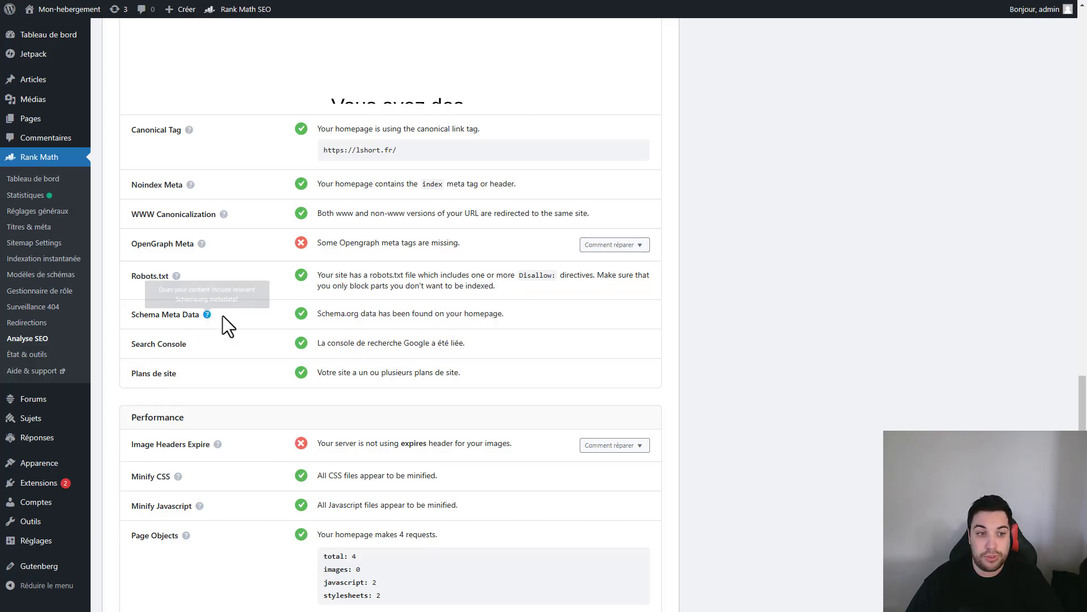
pyautogui.moveTo(208, 314)
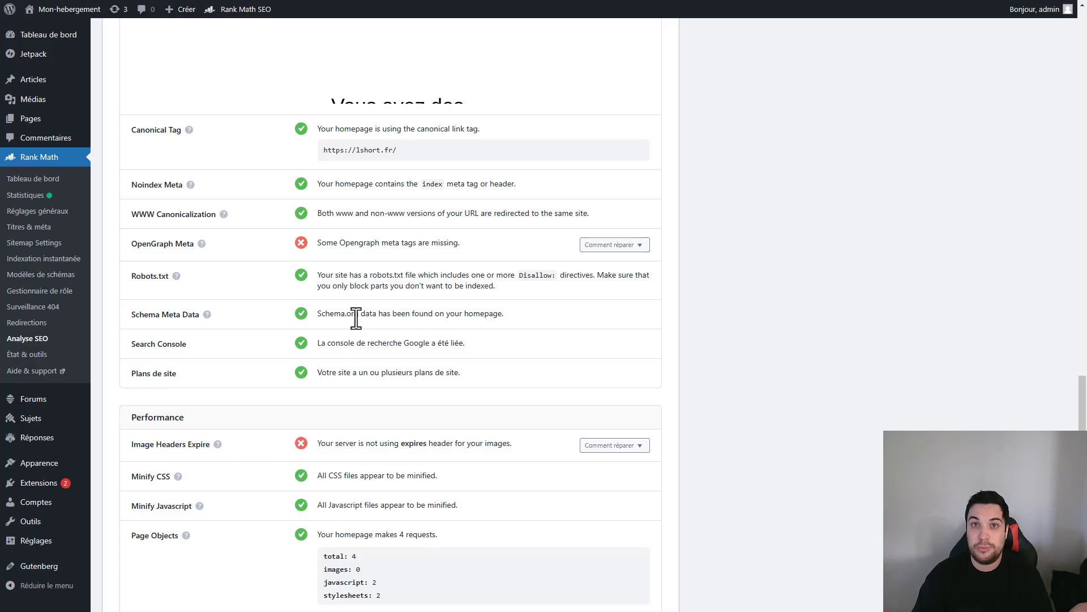
pyautogui.moveTo(493, 345); pyautogui.dragTo(315, 343)
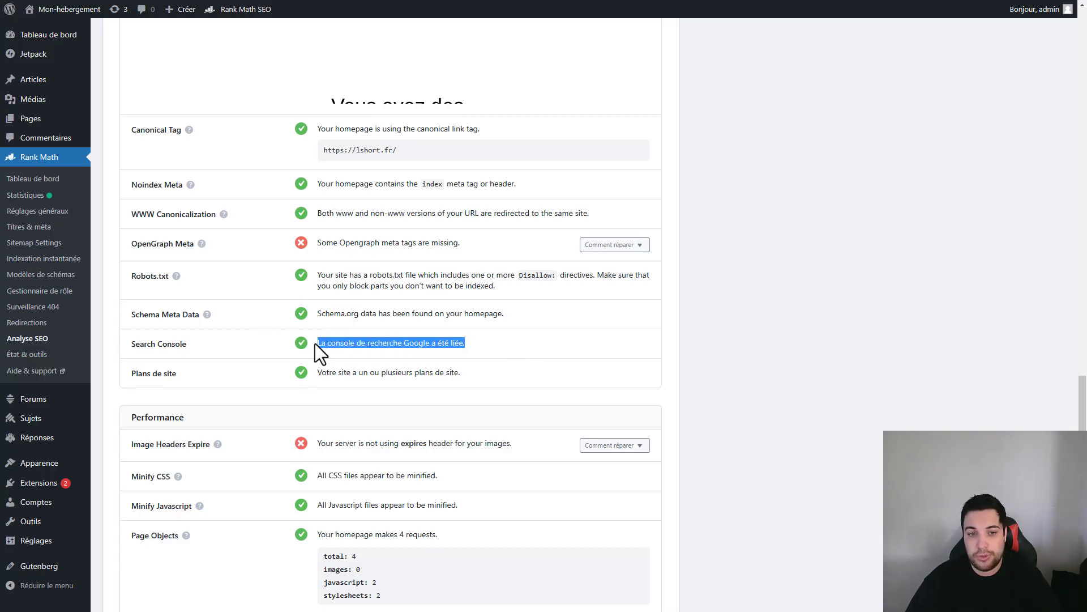
pyautogui.click(481, 369)
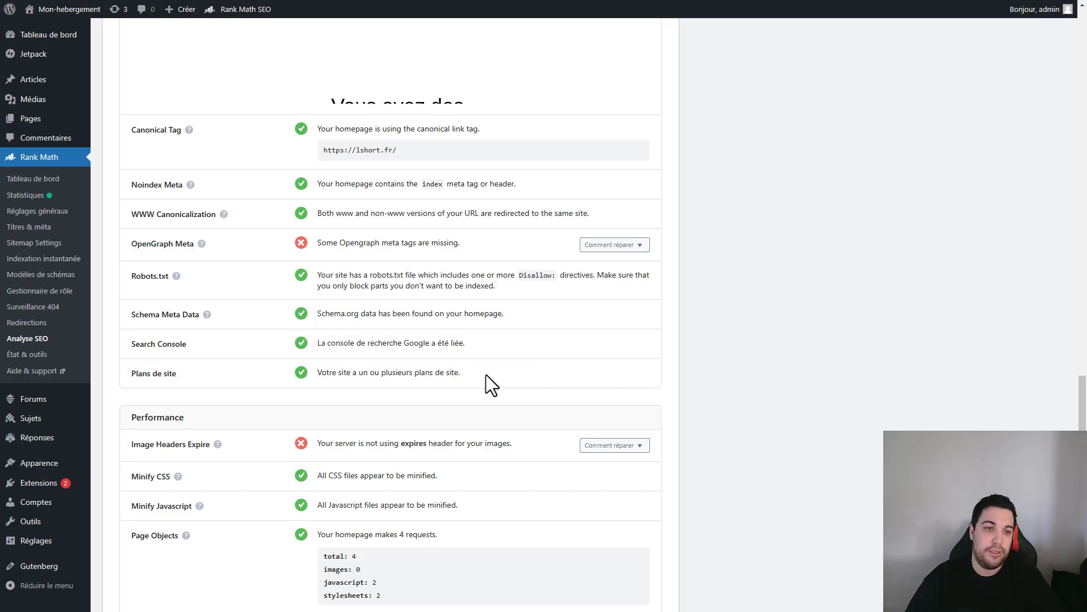
pyautogui.moveTo(484, 374); pyautogui.dragTo(306, 375)
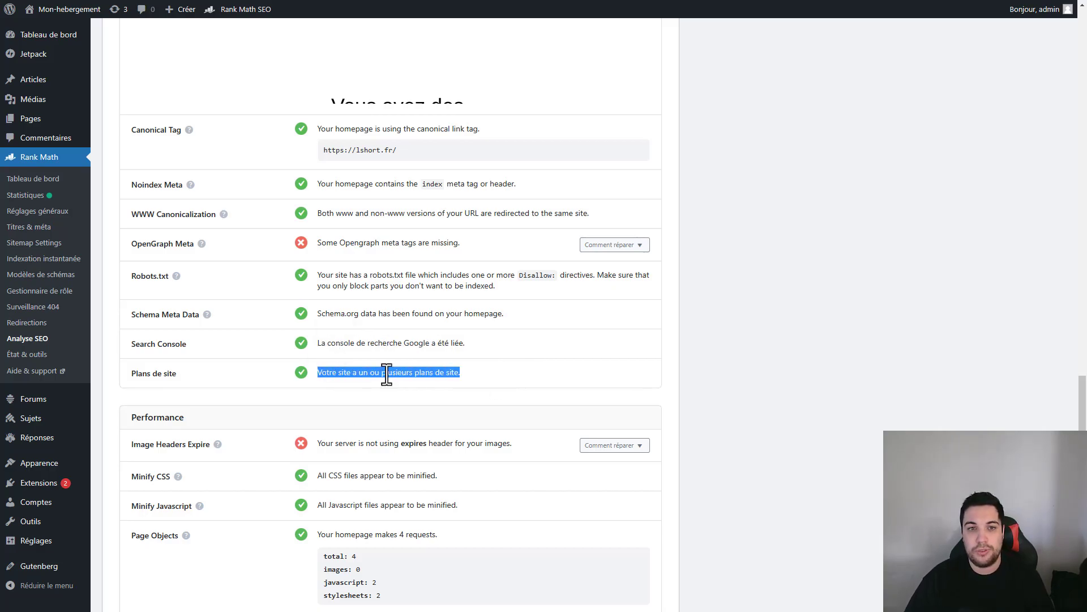
pyautogui.click(472, 375)
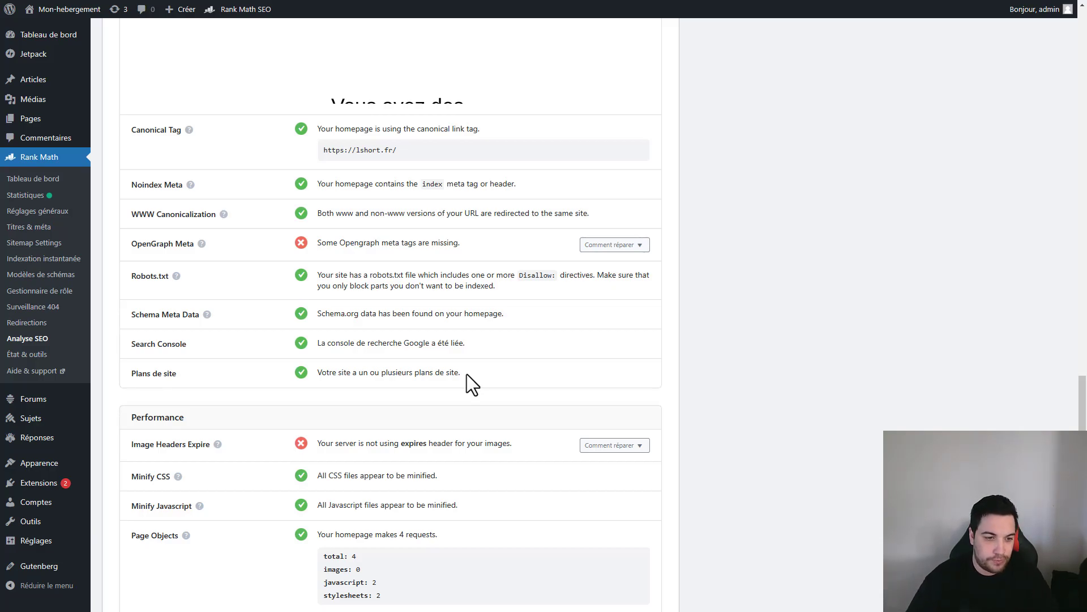
# Step: Read the Image Headers Expire result in the Performance section, focusing on its mention of the expires header
pyautogui.scroll(-3, 467, 374)
pyautogui.moveTo(513, 259); pyautogui.dragTo(320, 264)
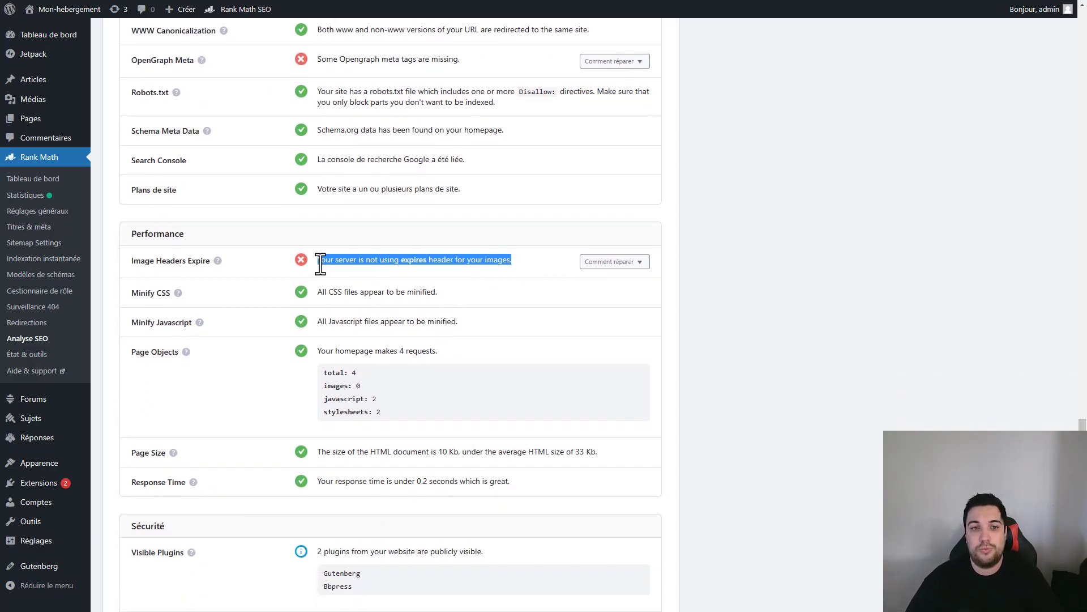
pyautogui.click(406, 269)
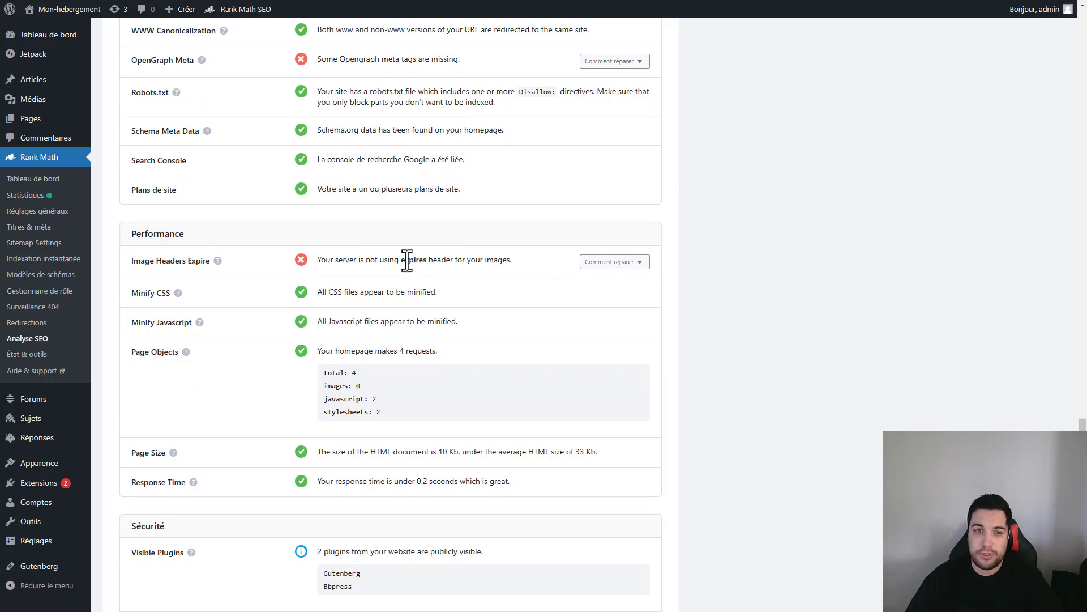
pyautogui.moveTo(517, 261); pyautogui.dragTo(425, 259)
pyautogui.doubleClick(416, 260)
pyautogui.click(518, 257)
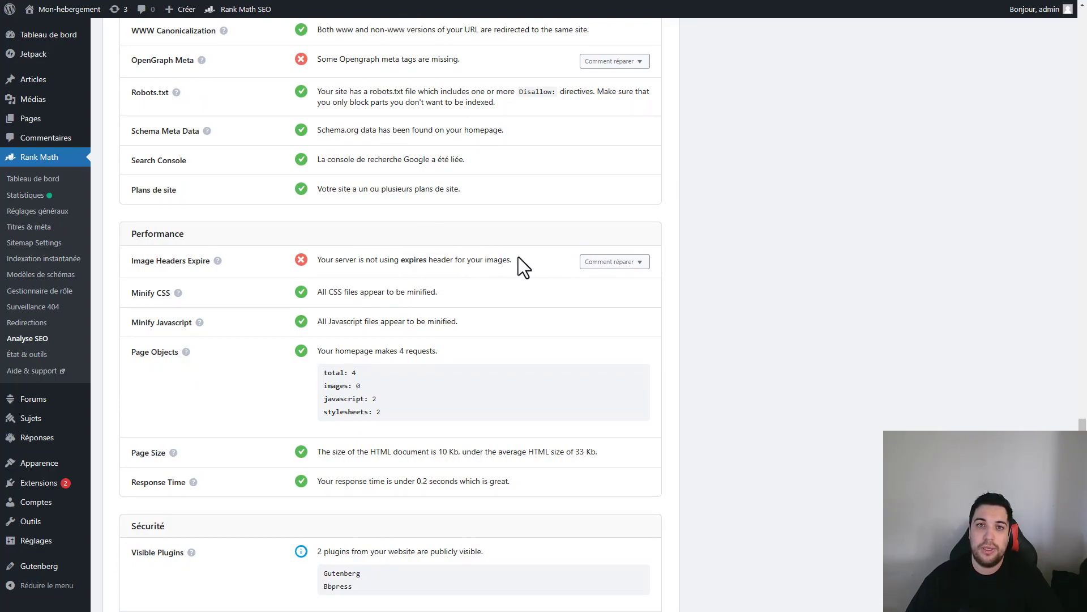
pyautogui.doubleClick(408, 260)
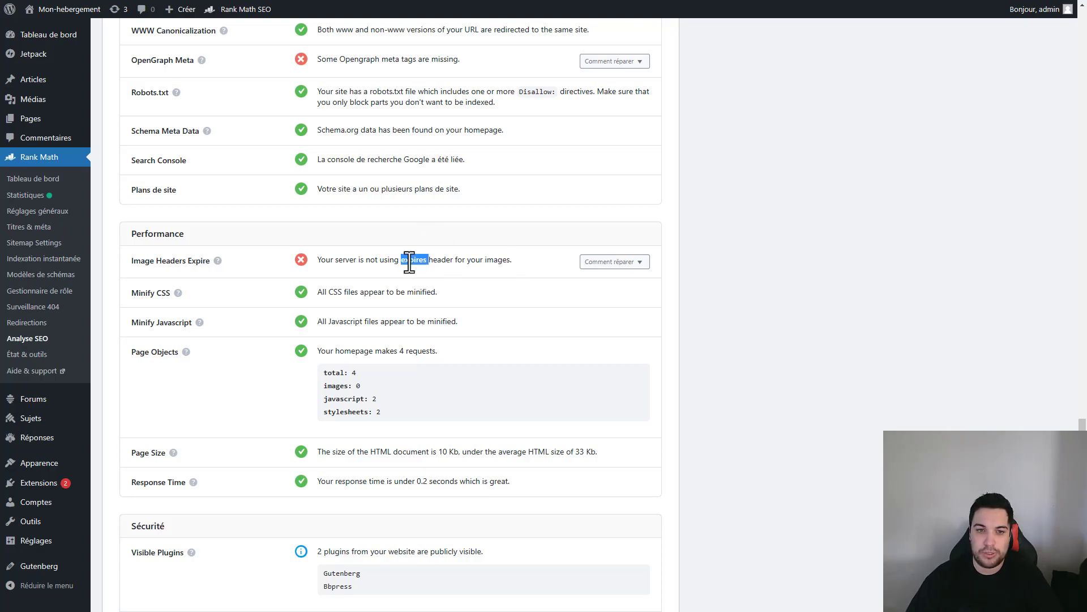
pyautogui.moveTo(529, 263); pyautogui.dragTo(301, 265)
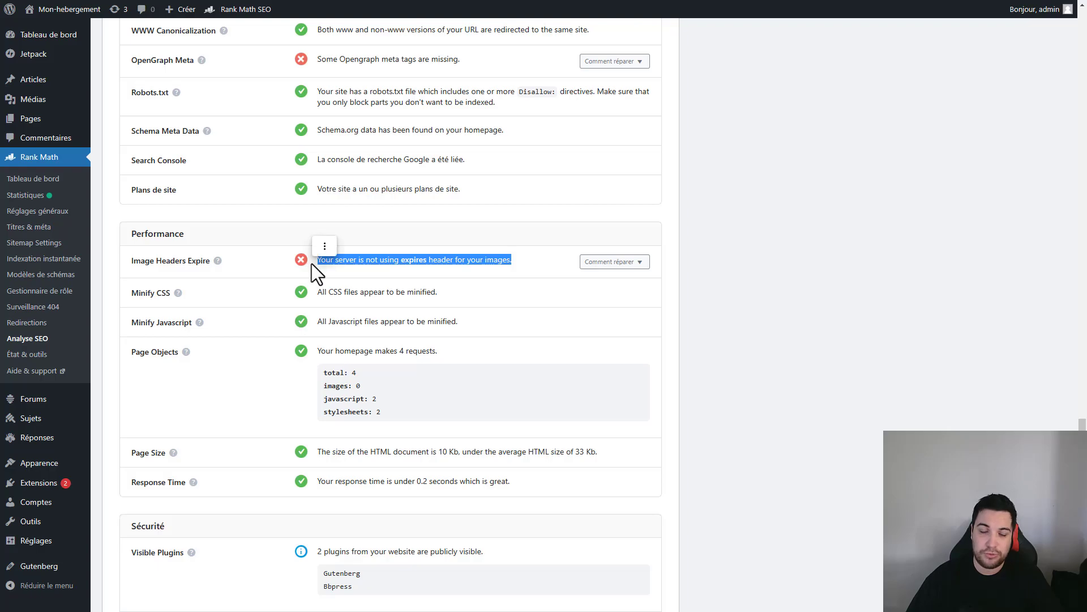
pyautogui.doubleClick(411, 260)
pyautogui.click(416, 270)
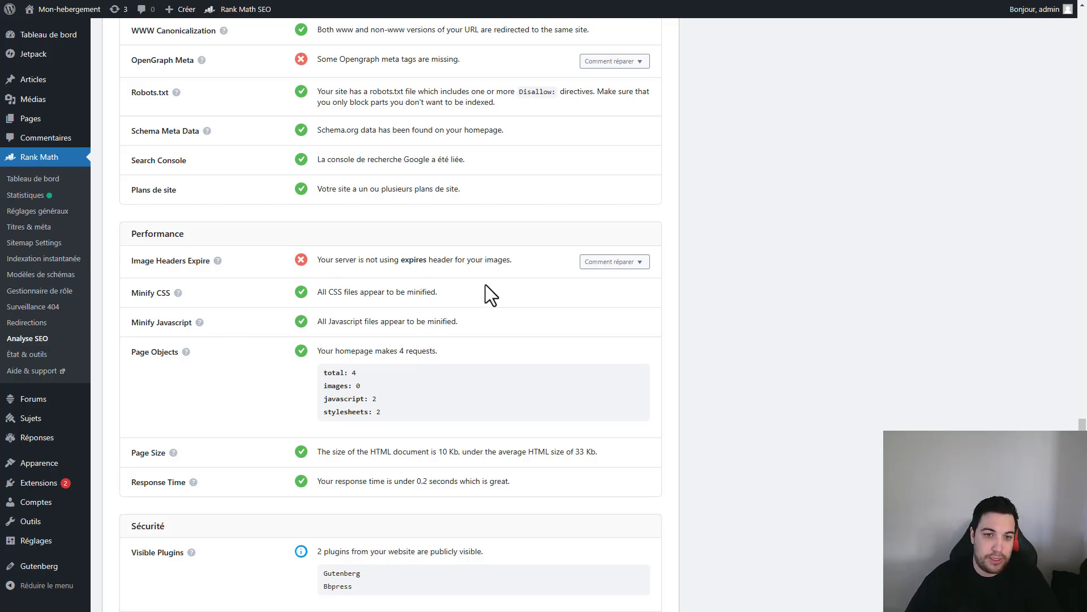
# Step: Review the Minify CSS and Minify Javascript test results
pyautogui.moveTo(485, 291); pyautogui.dragTo(290, 292)
pyautogui.click(505, 290)
pyautogui.moveTo(445, 294); pyautogui.dragTo(307, 298)
pyautogui.click(445, 299)
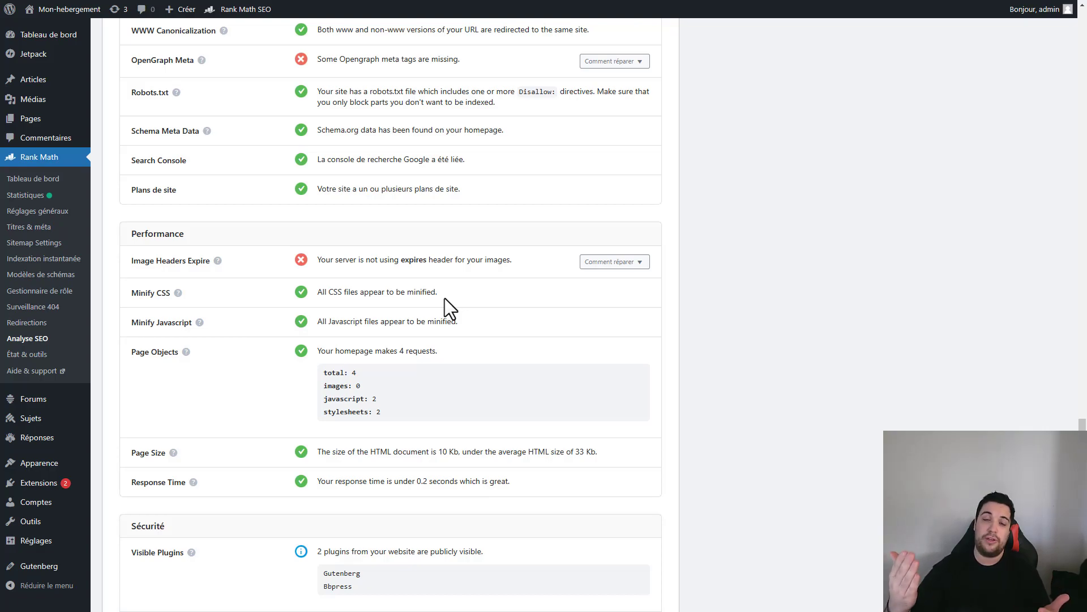
pyautogui.moveTo(477, 318); pyautogui.dragTo(310, 321)
pyautogui.click(491, 321)
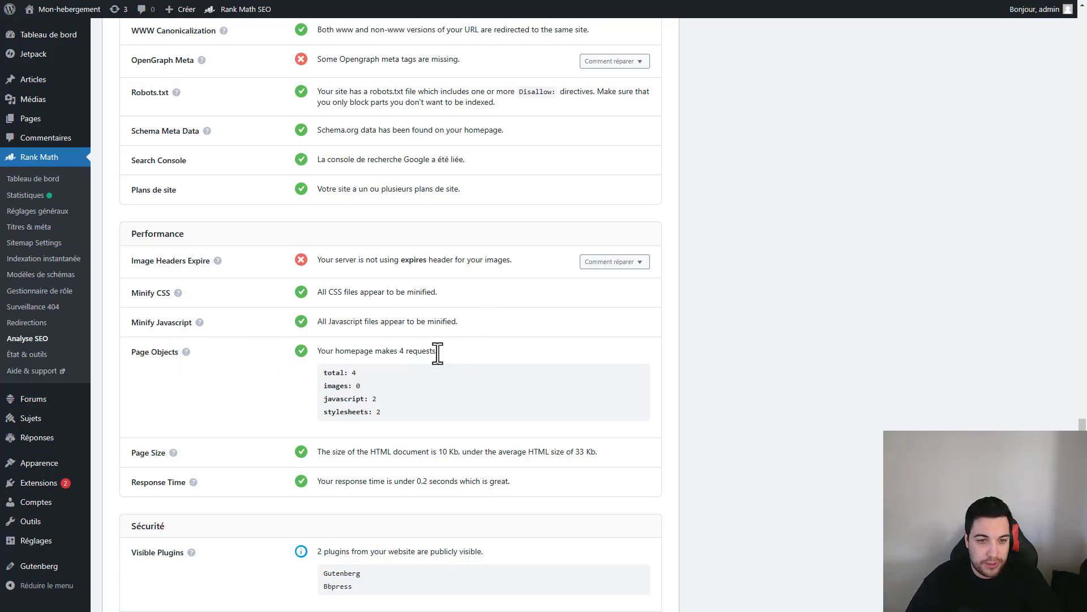
# Step: Examine the Page Objects result, including its breakdown of homepage requests by JavaScript and stylesheets
pyautogui.moveTo(475, 355); pyautogui.dragTo(322, 349)
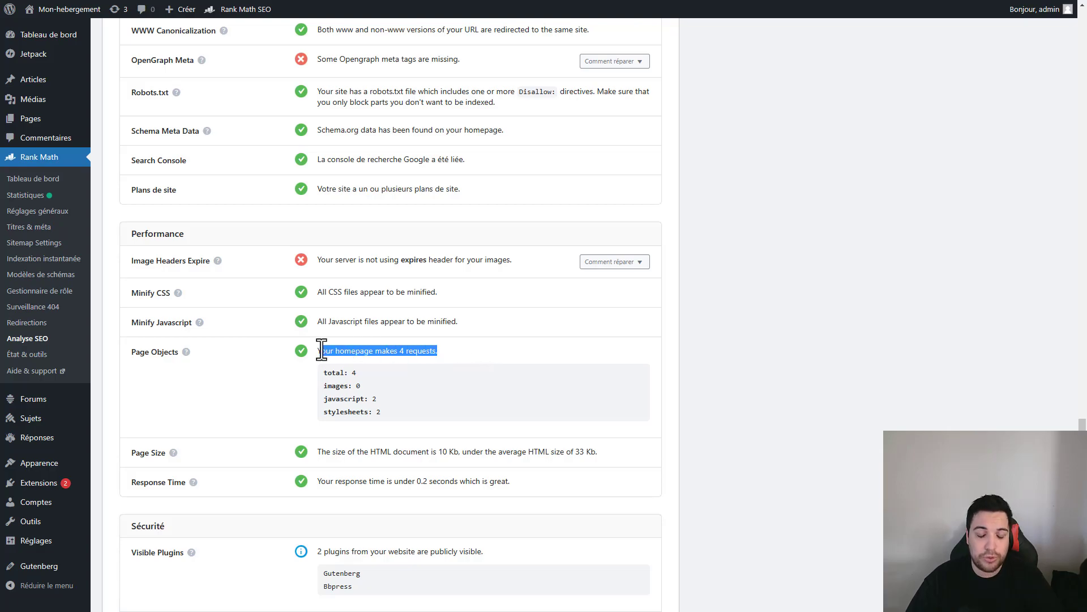
pyautogui.click(382, 347)
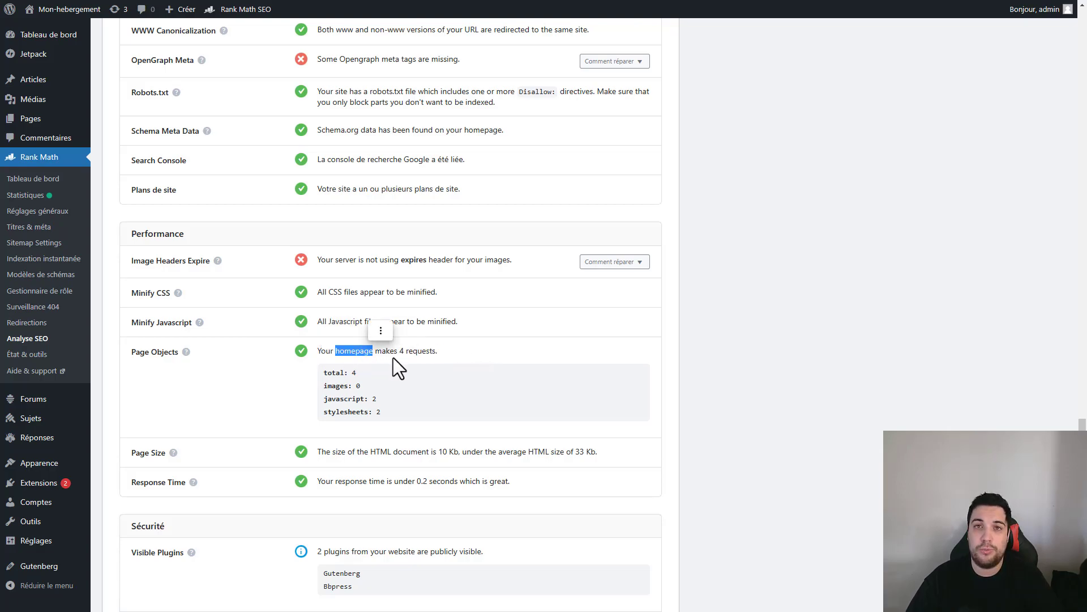
pyautogui.click(406, 359)
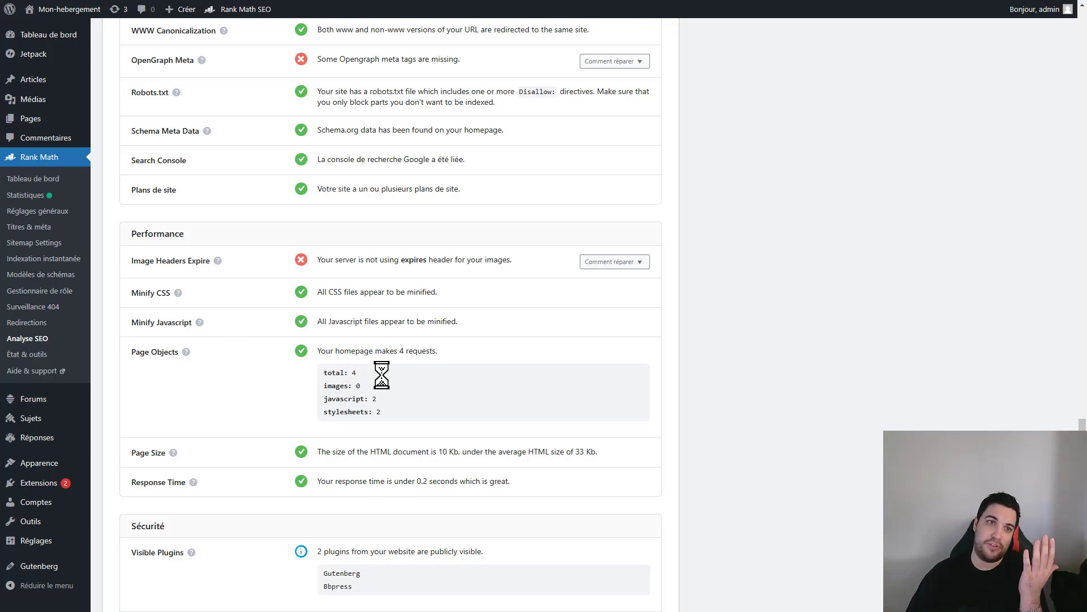
pyautogui.doubleClick(376, 400)
pyautogui.doubleClick(377, 412)
pyautogui.click(383, 413)
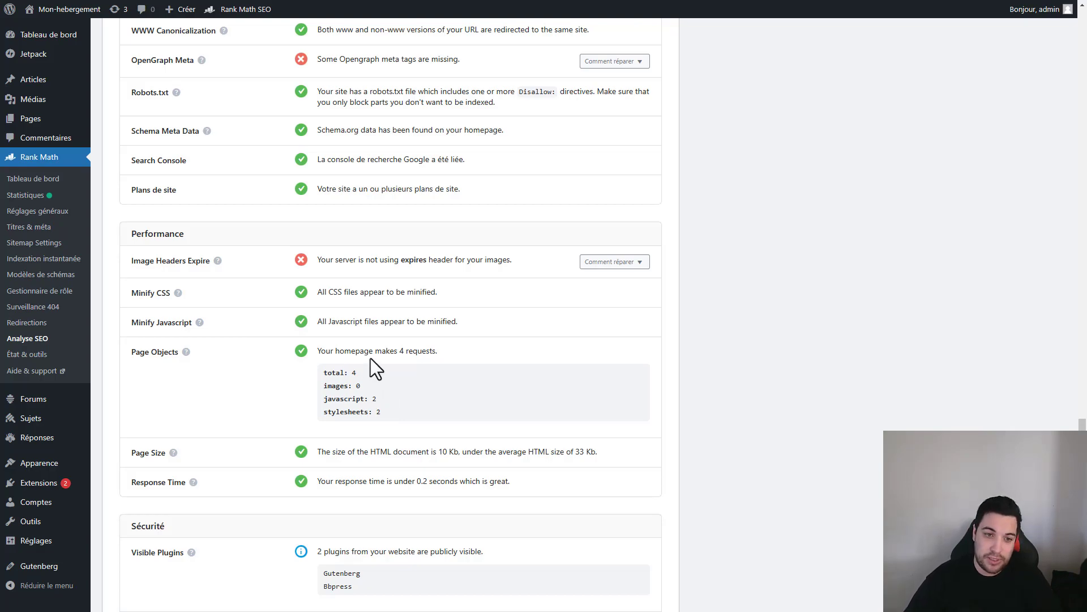
pyautogui.moveTo(358, 373); pyautogui.dragTo(344, 372)
pyautogui.rightClick(343, 352)
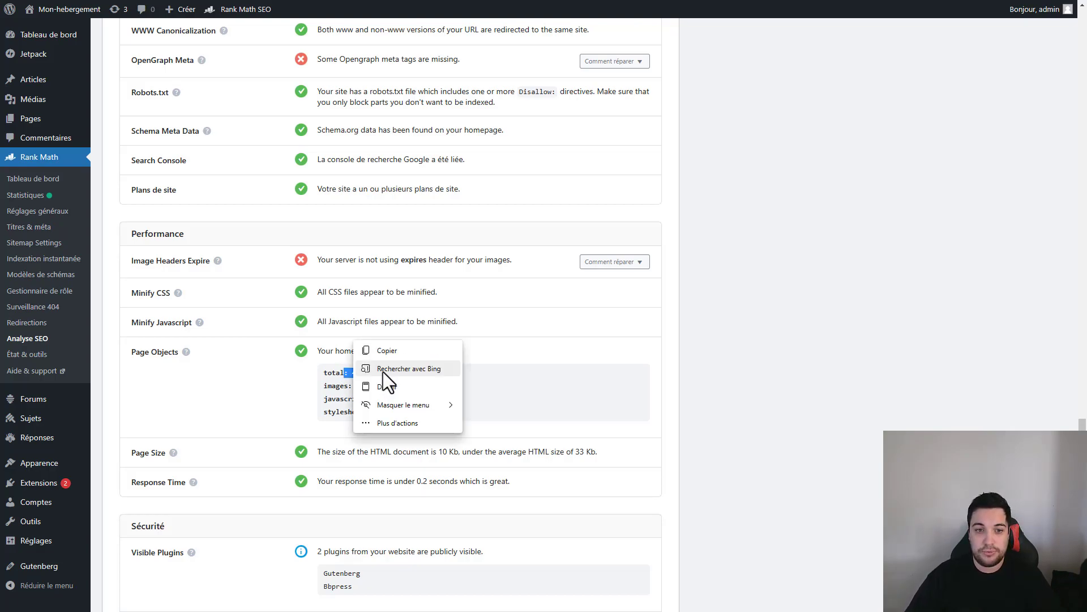
pyautogui.click(383, 371)
pyautogui.click(1062, 21)
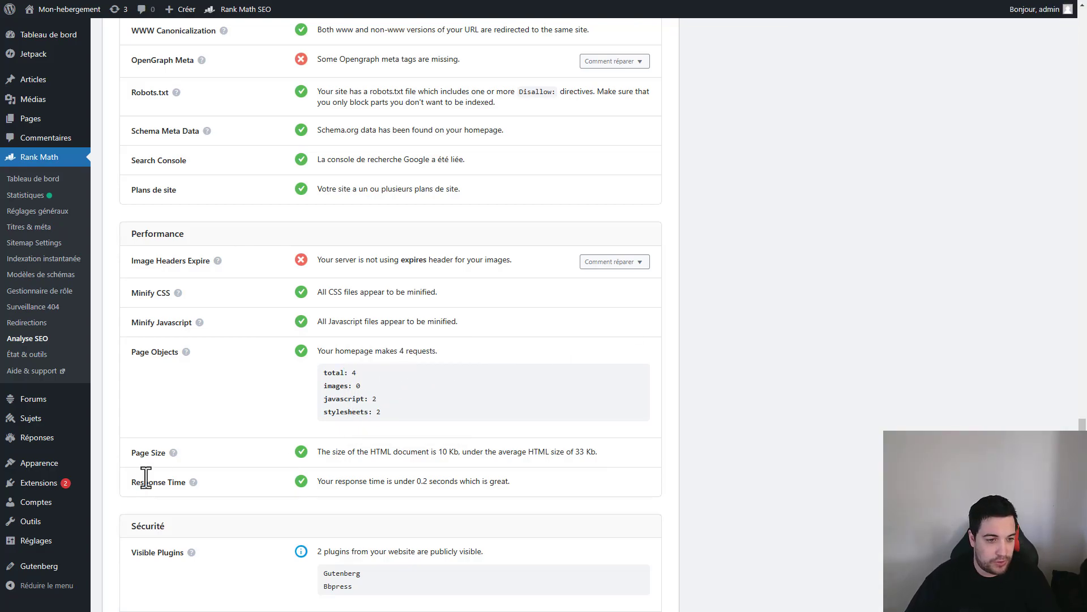
# Step: Review the Page Size and Response Time test results at the end of the Performance section
pyautogui.moveTo(437, 452); pyautogui.dragTo(619, 457)
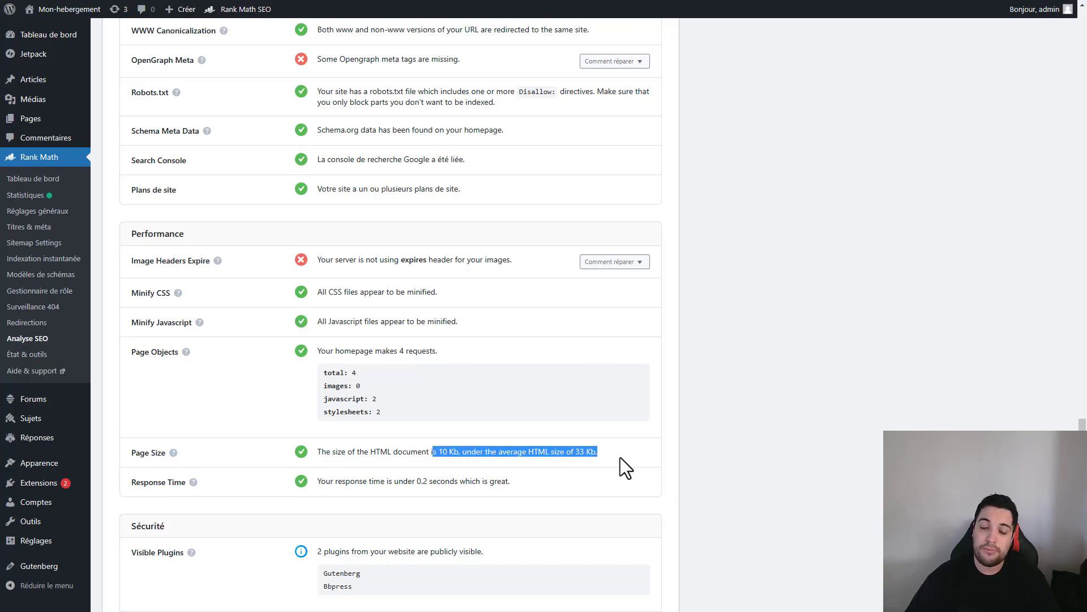
pyautogui.click(627, 457)
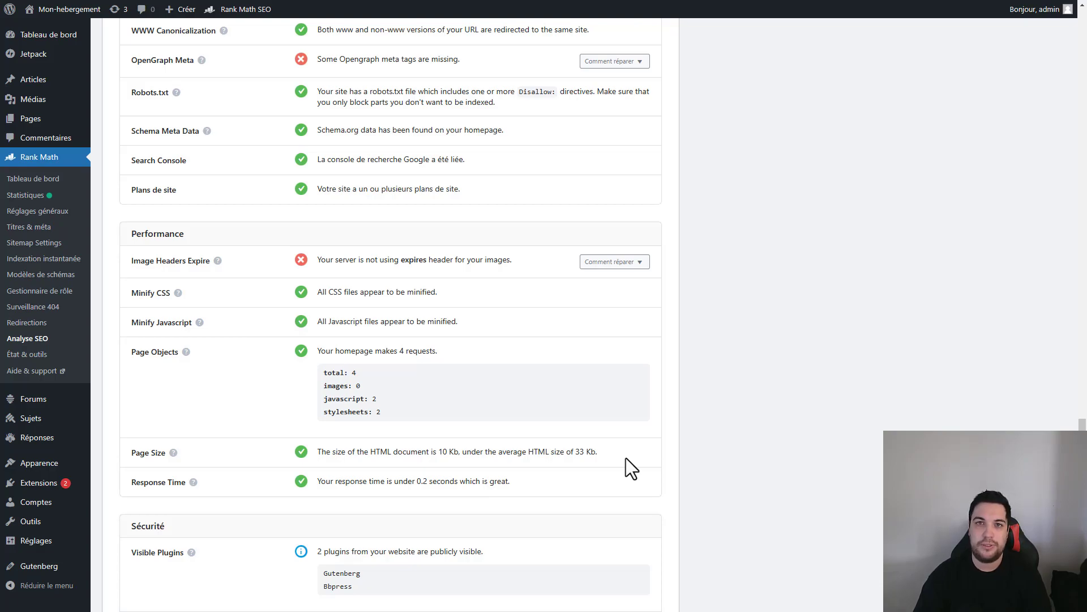
pyautogui.moveTo(351, 476); pyautogui.dragTo(539, 478)
pyautogui.click(543, 478)
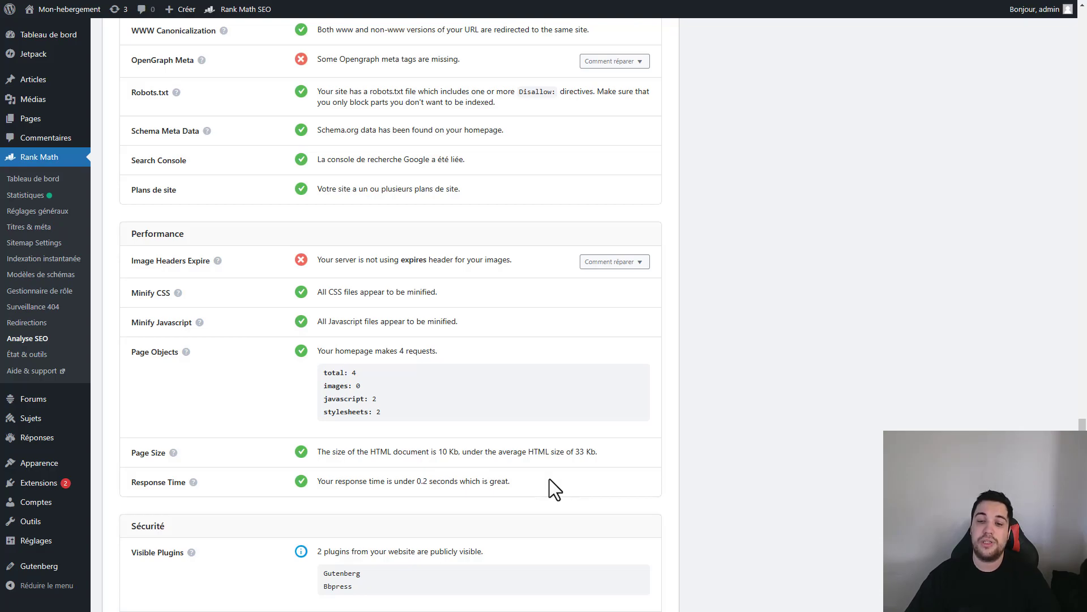
pyautogui.moveTo(549, 479); pyautogui.dragTo(314, 487)
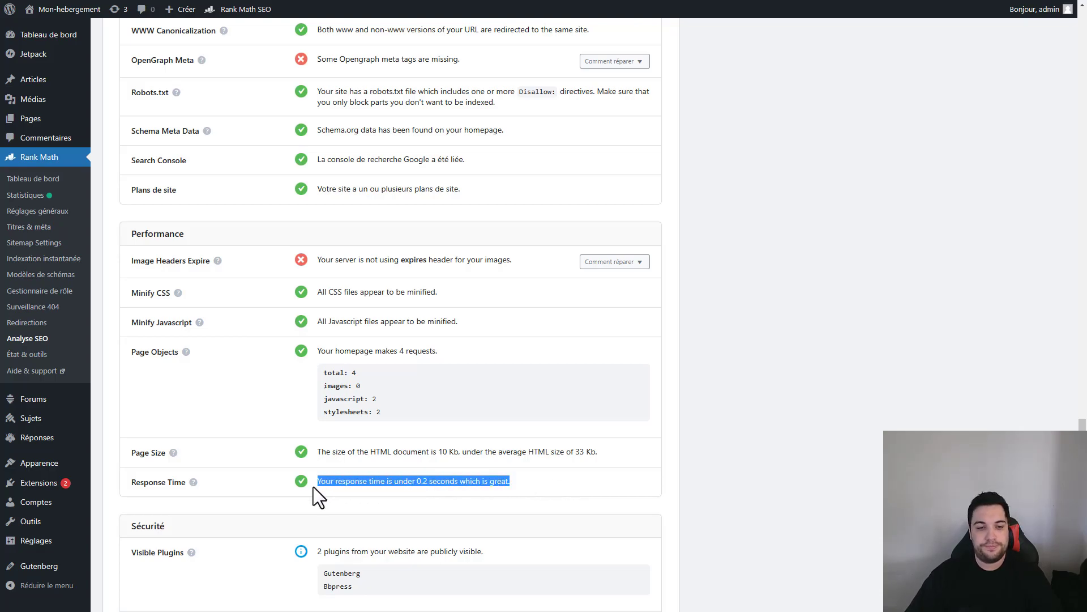
pyautogui.click(545, 484)
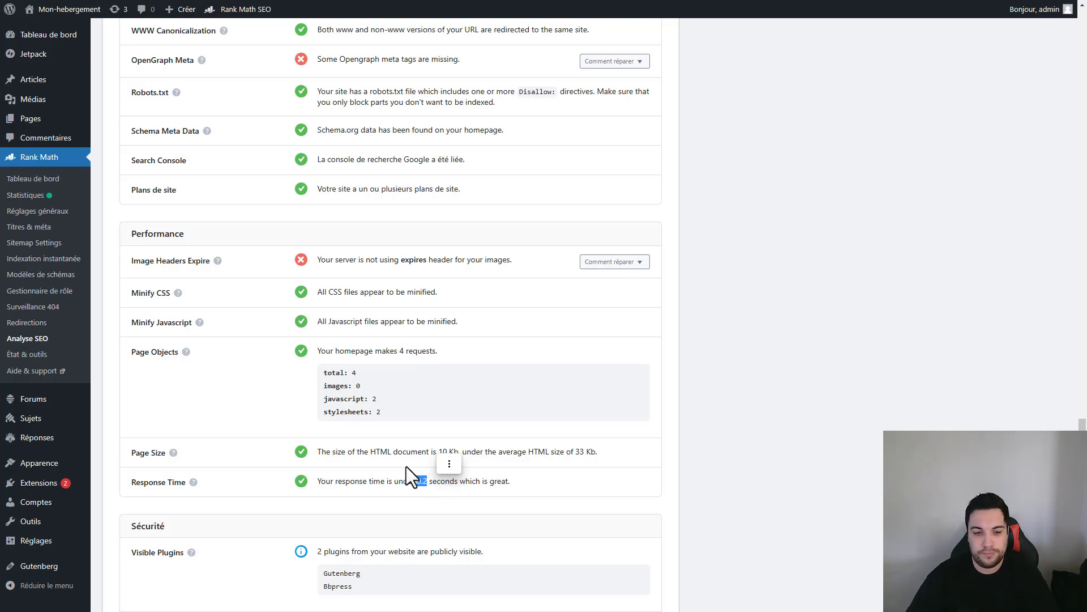
# Step: Review the Visible Plugins and Theme Visibility results in the Sécurité section
pyautogui.scroll(-3, 406, 467)
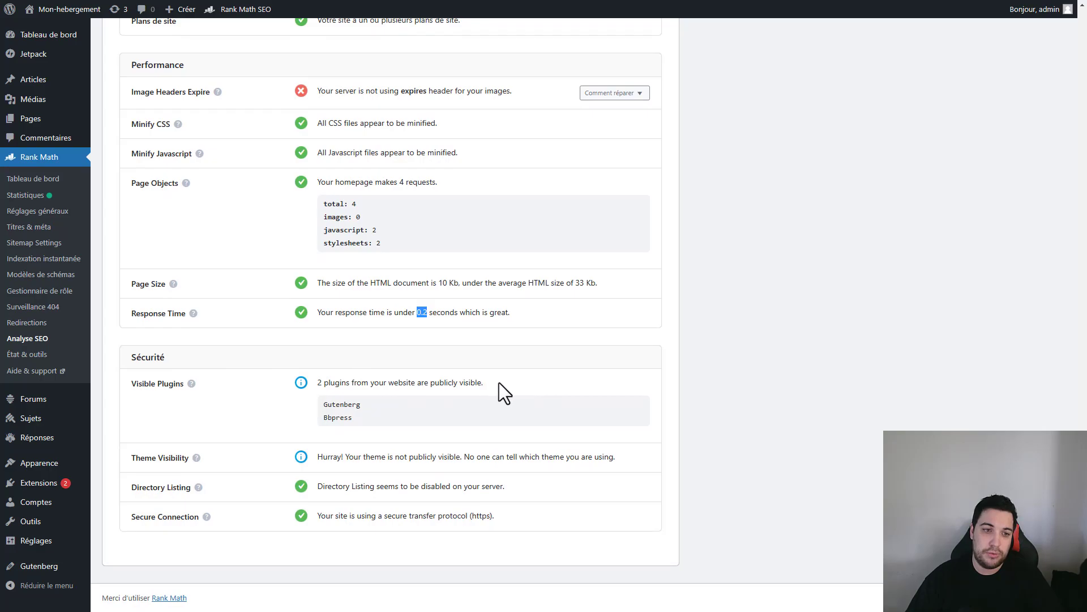
pyautogui.moveTo(499, 382); pyautogui.dragTo(313, 382)
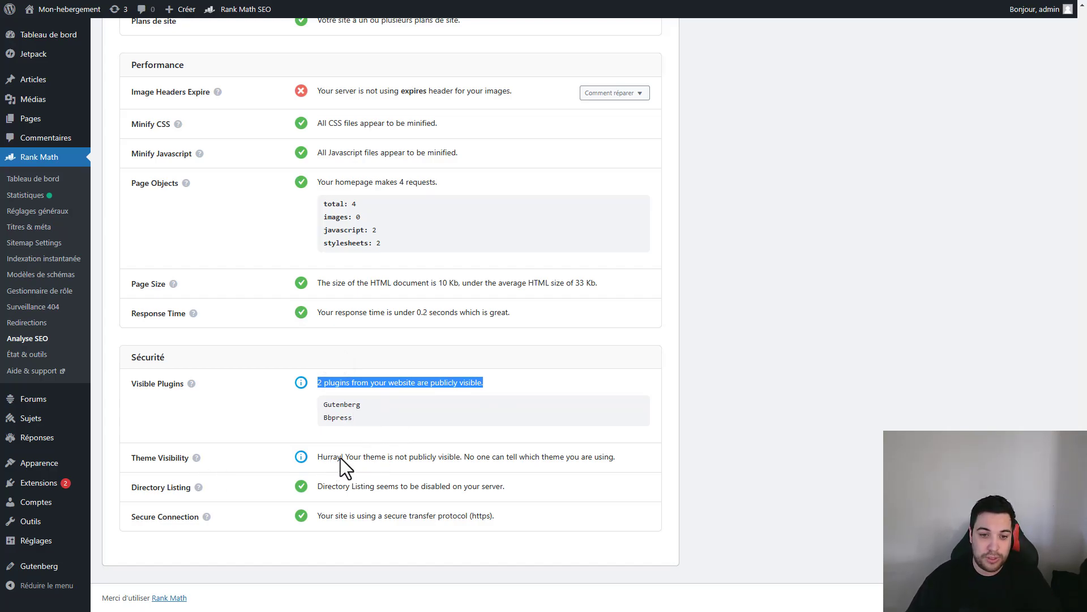
pyautogui.moveTo(342, 457); pyautogui.dragTo(452, 459)
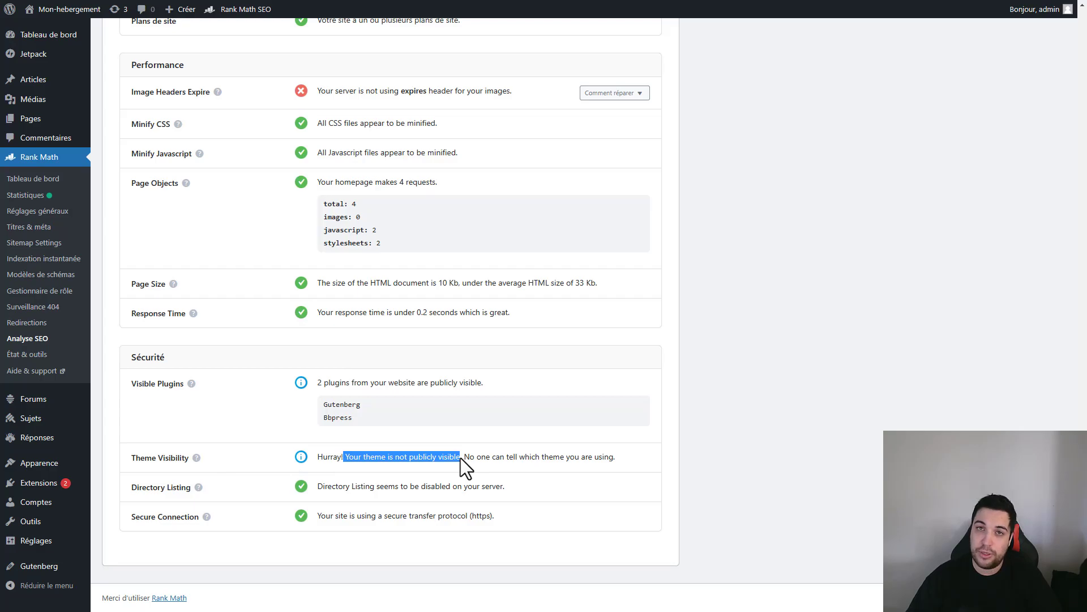
pyautogui.click(461, 458)
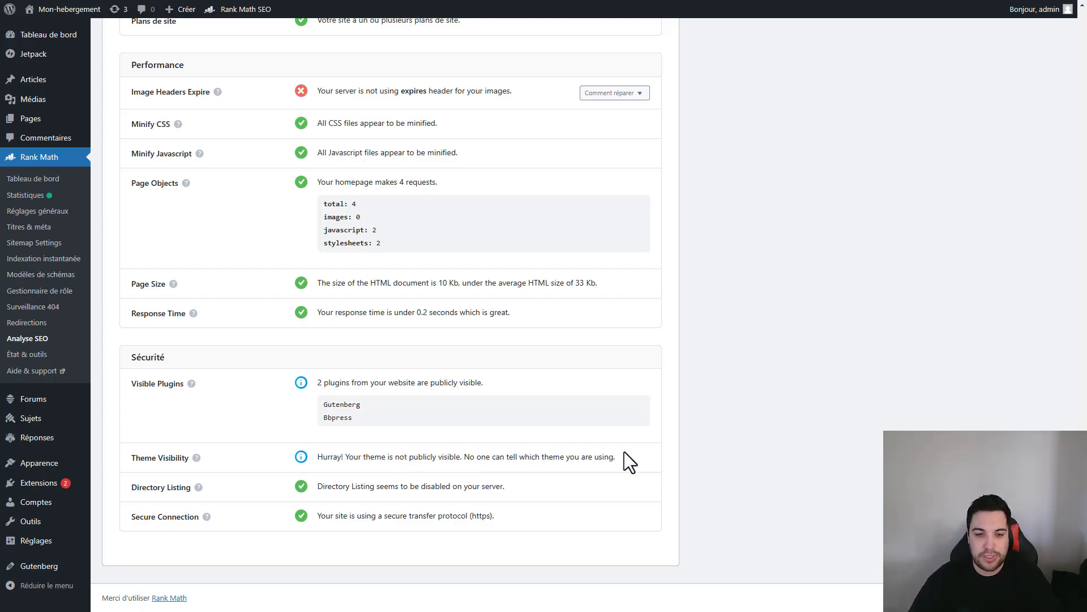
# Step: Read the Directory Listing test result in the Sécurité section
pyautogui.click(179, 356)
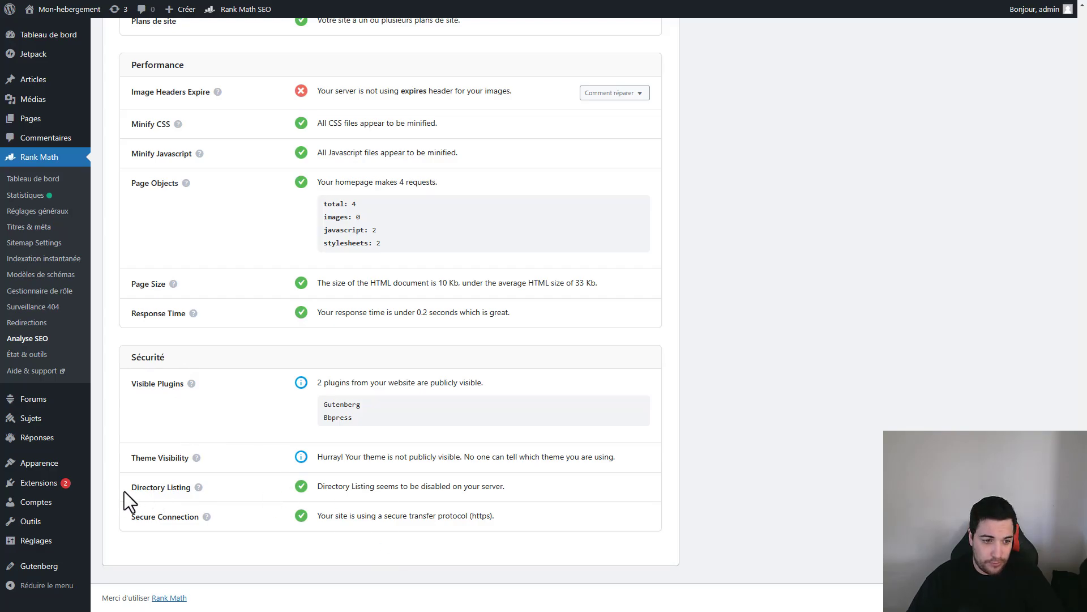
pyautogui.moveTo(315, 488); pyautogui.dragTo(559, 488)
pyautogui.click(567, 490)
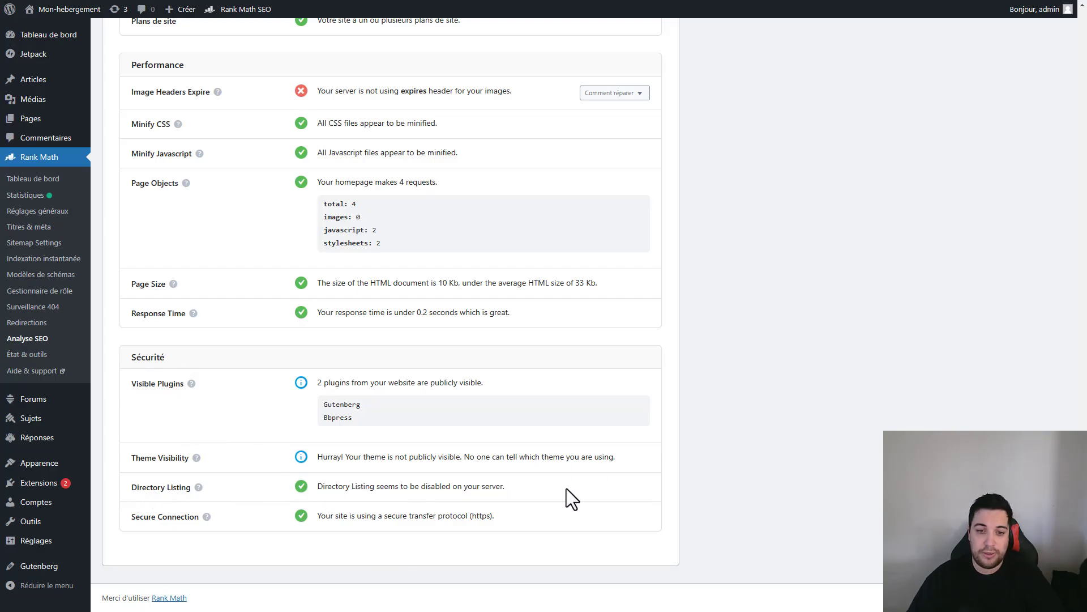